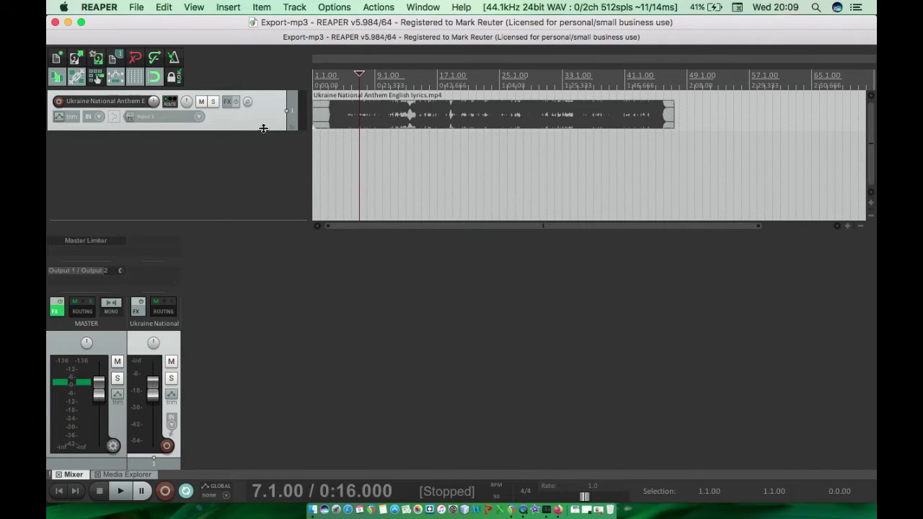
Display the Video Window for the anthem clip
left_click(196, 7)
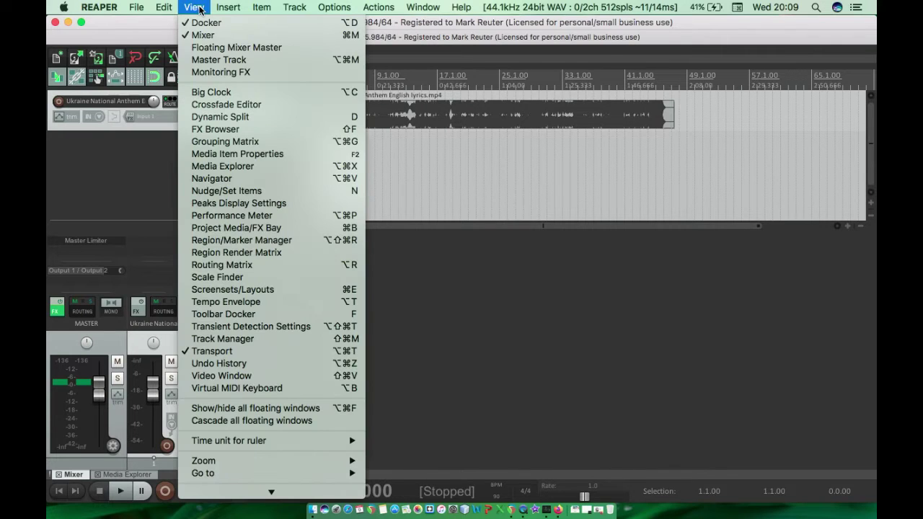
left_click(248, 376)
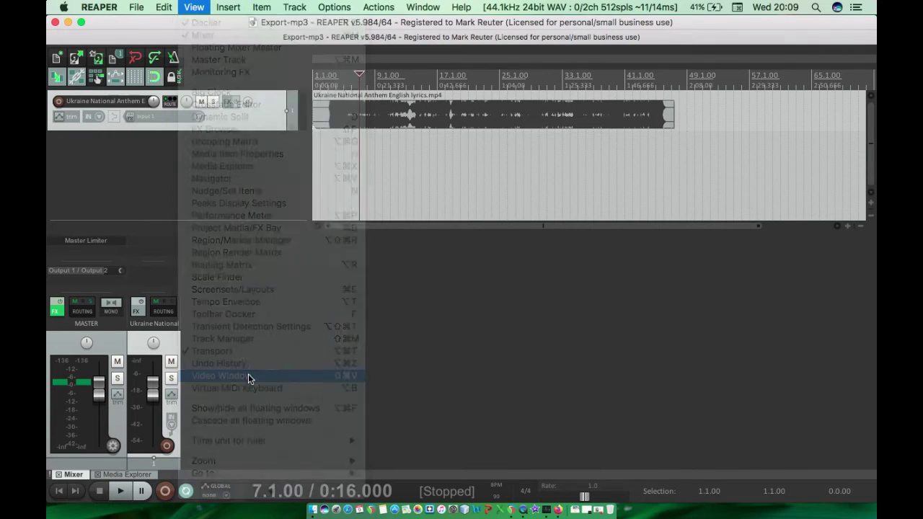
left_click_drag(411, 202, 403, 200)
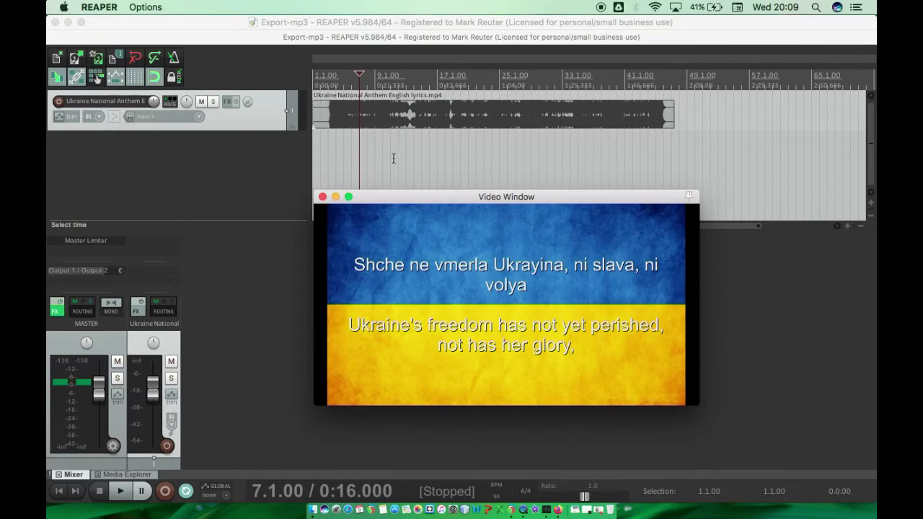
Preview the video at several timeline positions, playing it from 0:56 and from 1:20
left_click(392, 152)
left_click(440, 154)
left_click(479, 153)
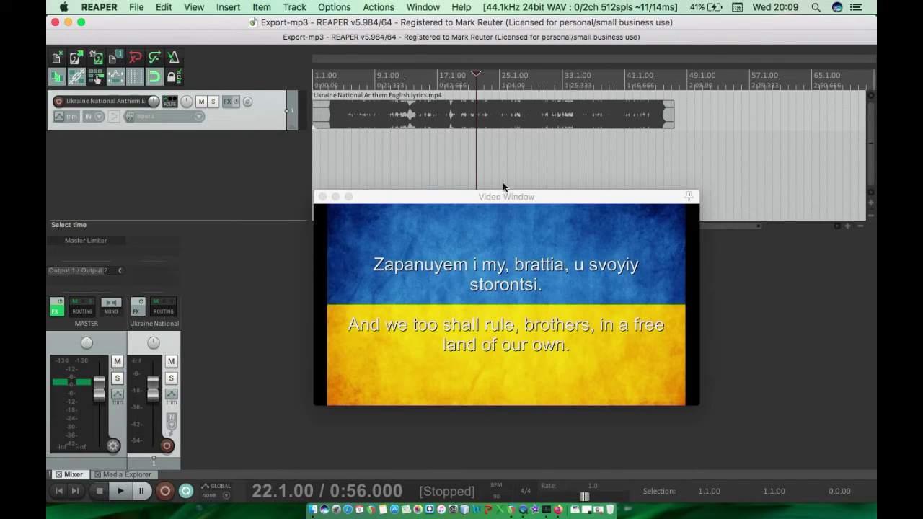
key("space")
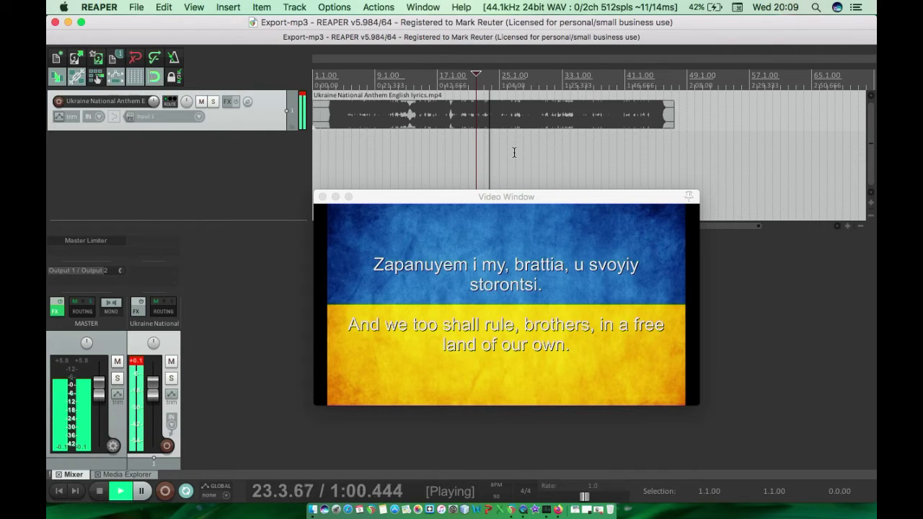
key("space")
left_click(543, 145)
key("space")
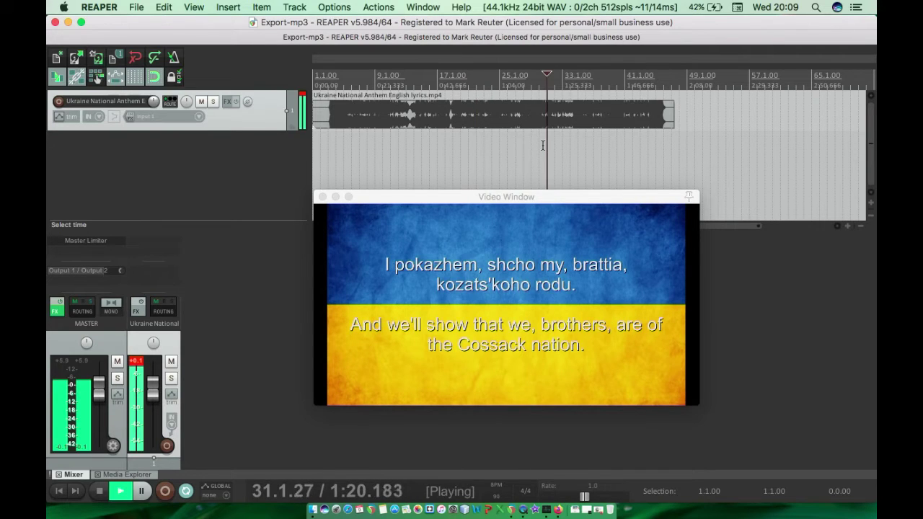
key("space")
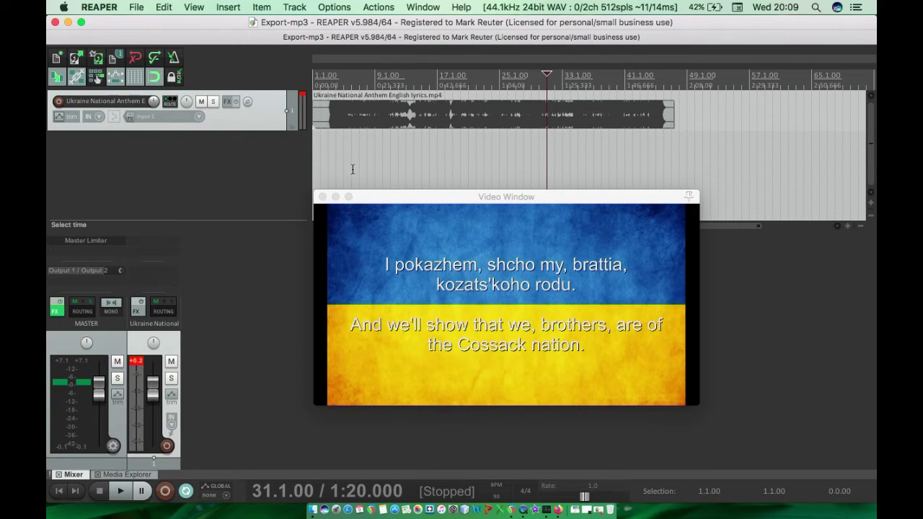
Play the clip from the project start to check its opening title section
left_click(326, 149)
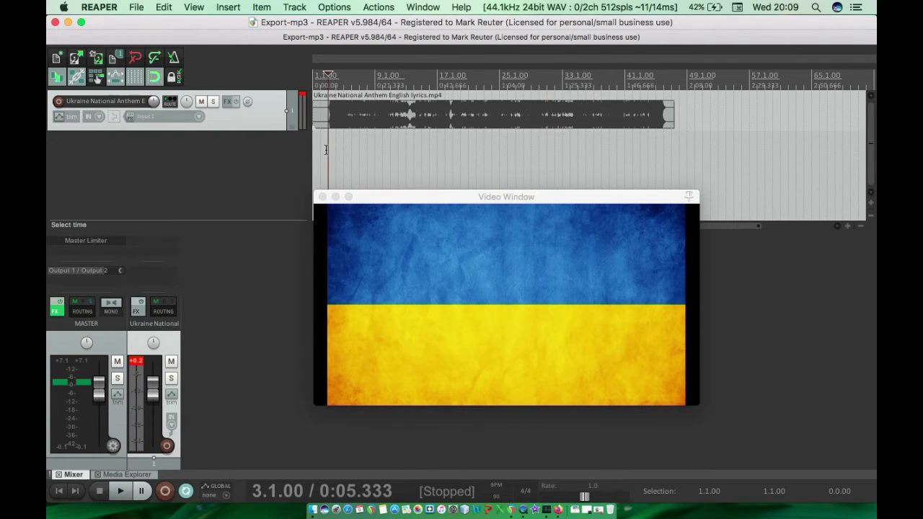
key("Home")
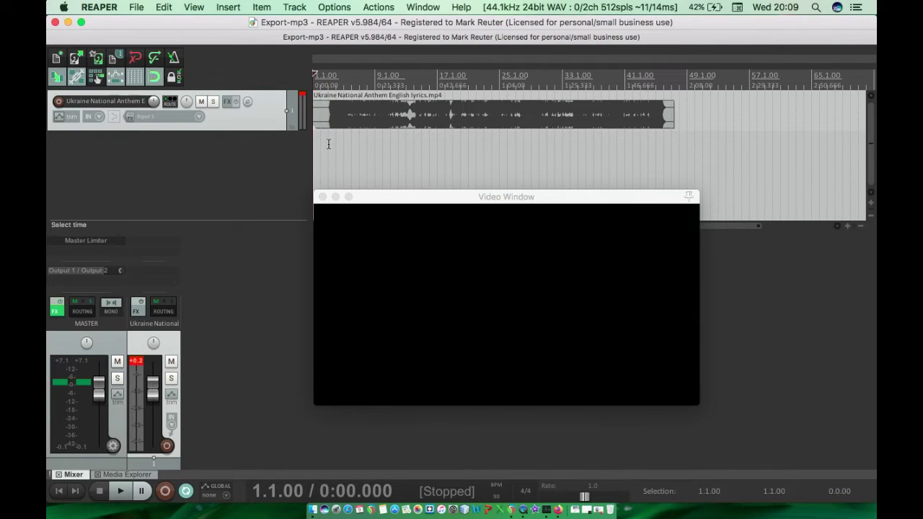
key("space")
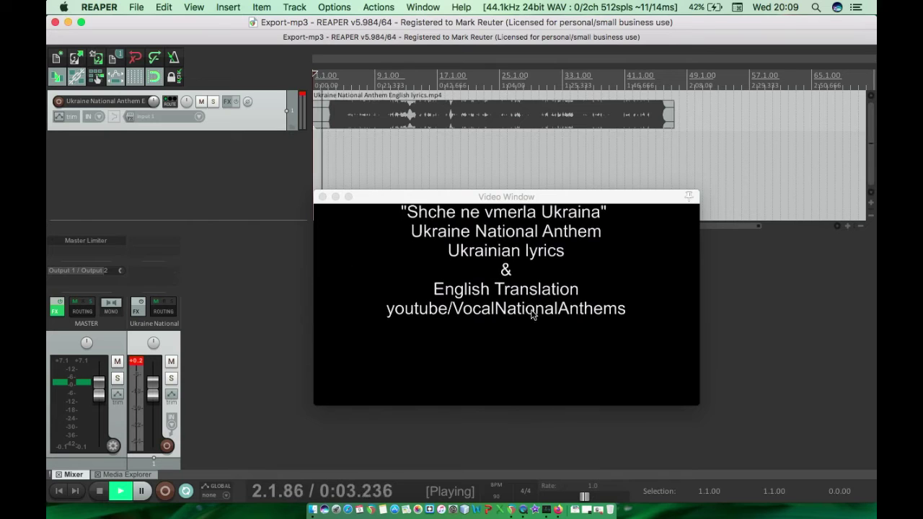
key("space")
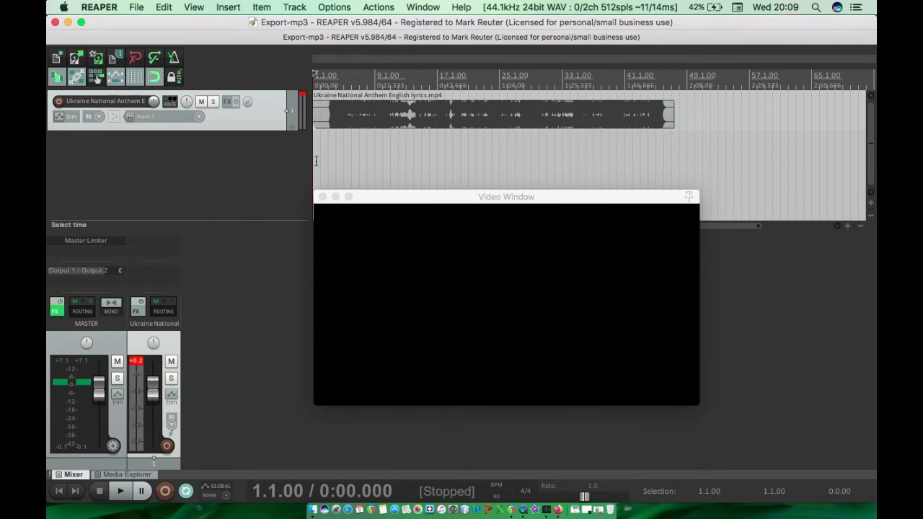
Split the clip at 3.1.00 (0:05.333), delete the opening piece and move the remaining part to the project start
scroll(316, 161, "up", 5)
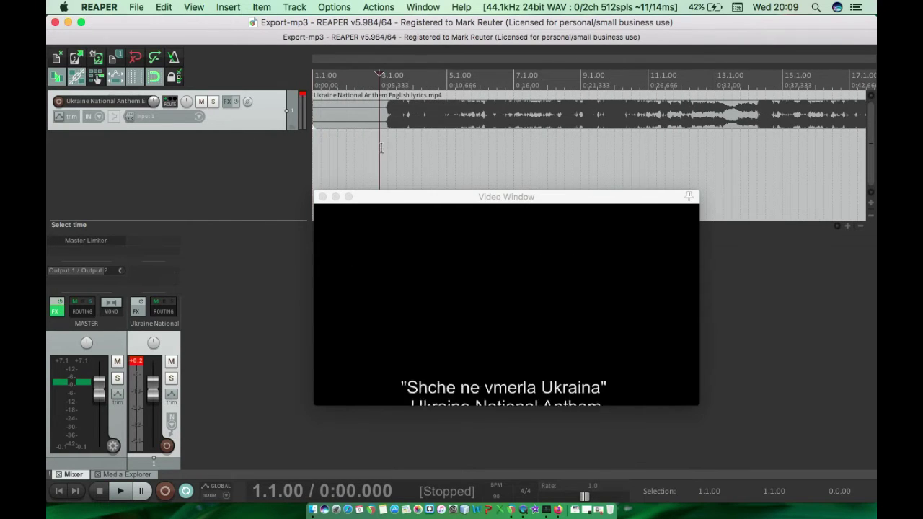
left_click(378, 114)
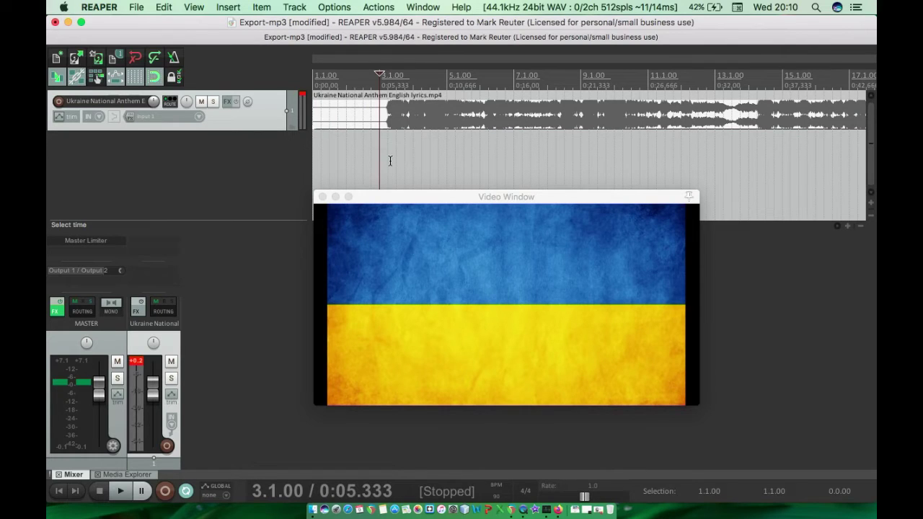
key("s")
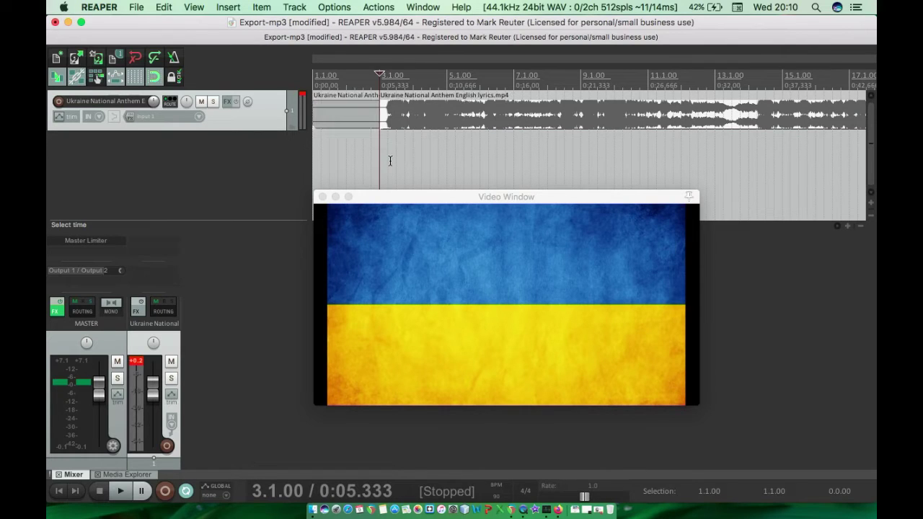
left_click(358, 119)
key("Delete")
left_click_drag(408, 122, 342, 120)
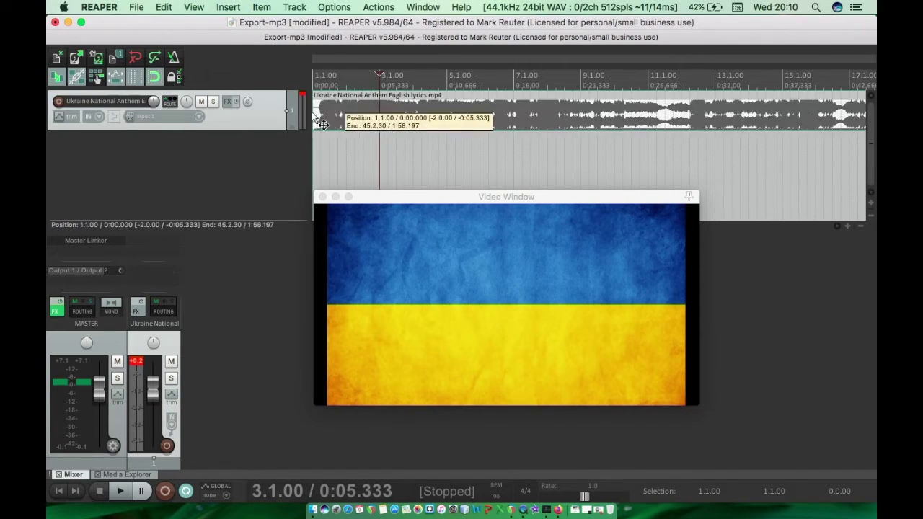
key("Home")
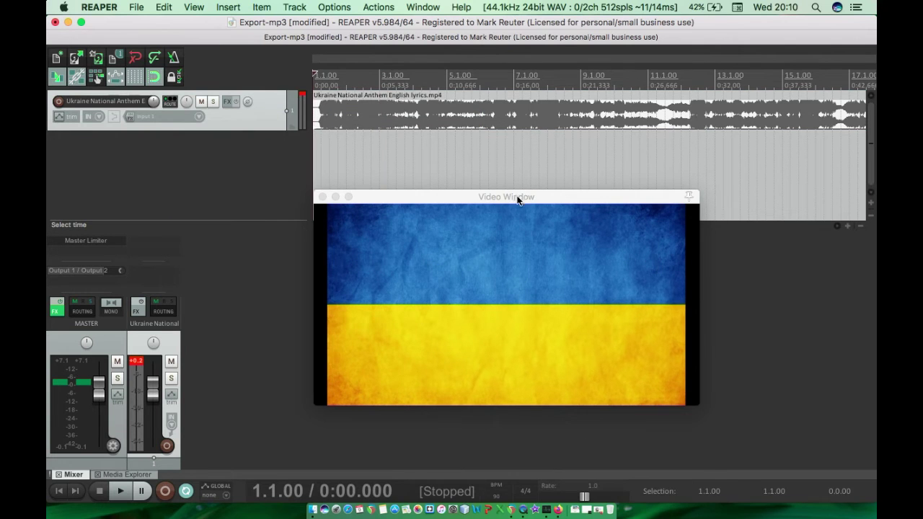
Split the clip at 44.3.00 (1:56.000) and delete the leftover piece at its end
left_click_drag(519, 198, 505, 249)
left_click(474, 225)
left_click_drag(609, 242, 772, 237)
left_click(616, 139)
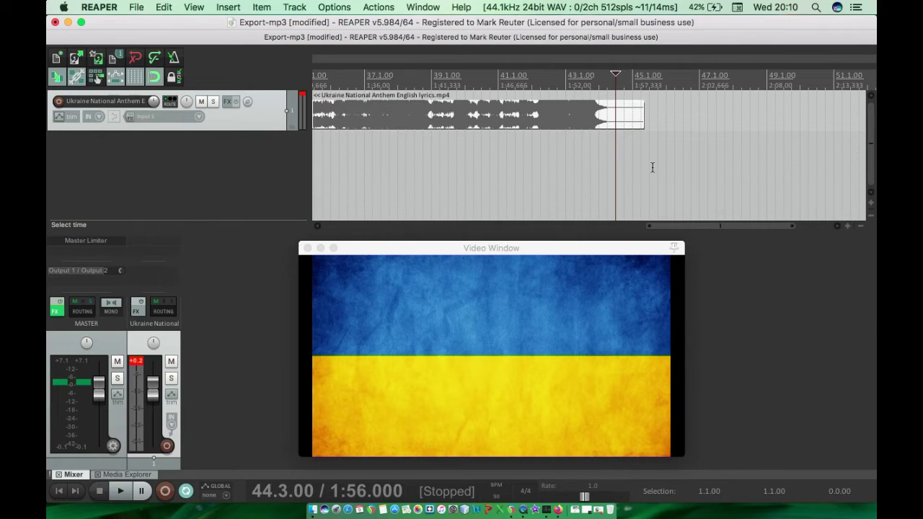
key("s")
left_click(626, 121)
key("Delete")
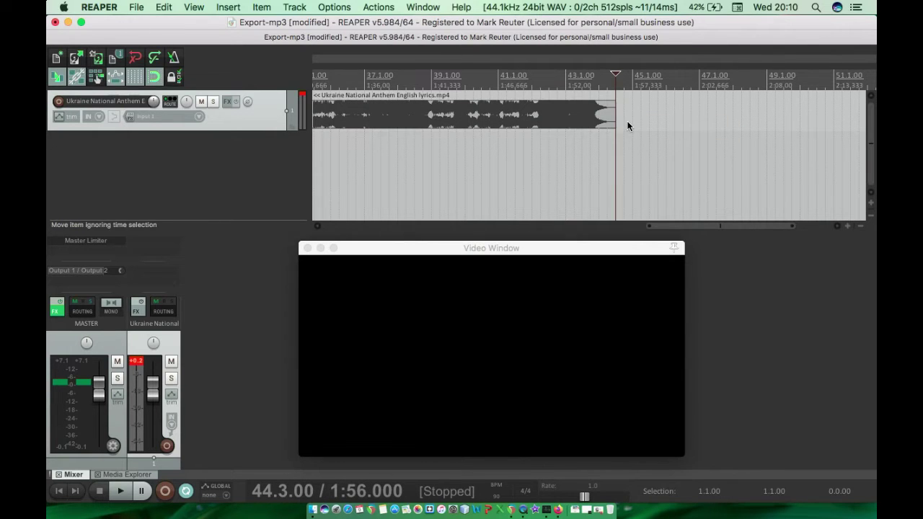
key("Home")
scroll(627, 124, "down", 6)
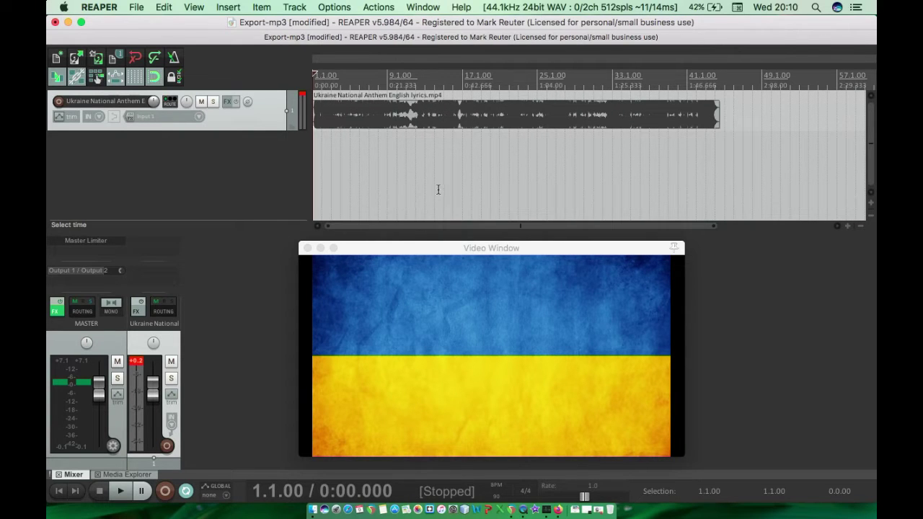
Reposition the Video Window so that it stays clear of the track, leaving no time selection set
left_click_drag(419, 248, 438, 237)
left_click_drag(454, 172, 641, 169)
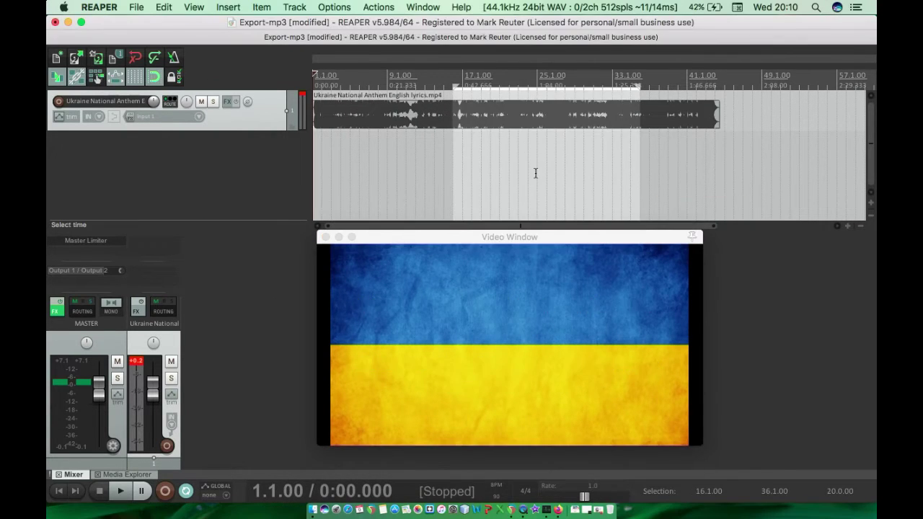
key("Escape")
left_click_drag(514, 241, 565, 235)
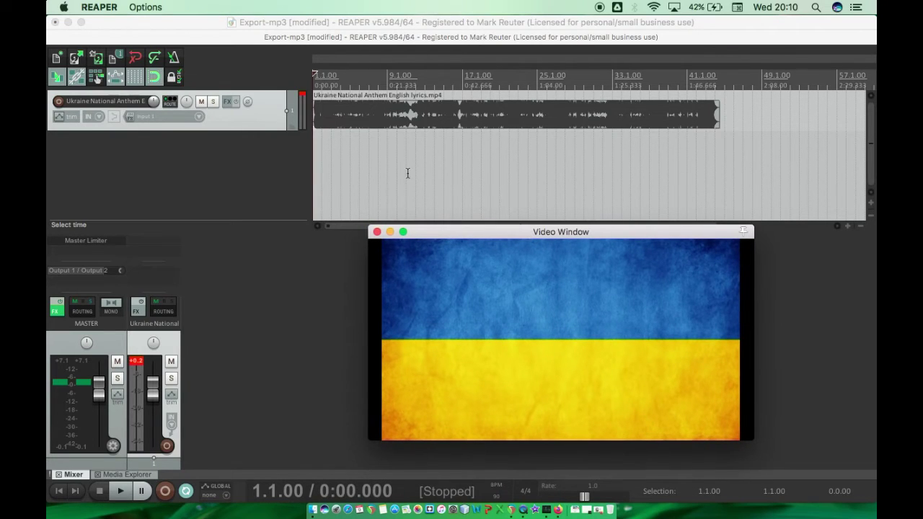
Play the trimmed clip from the project start to check how it begins
left_click(353, 161)
key("Home")
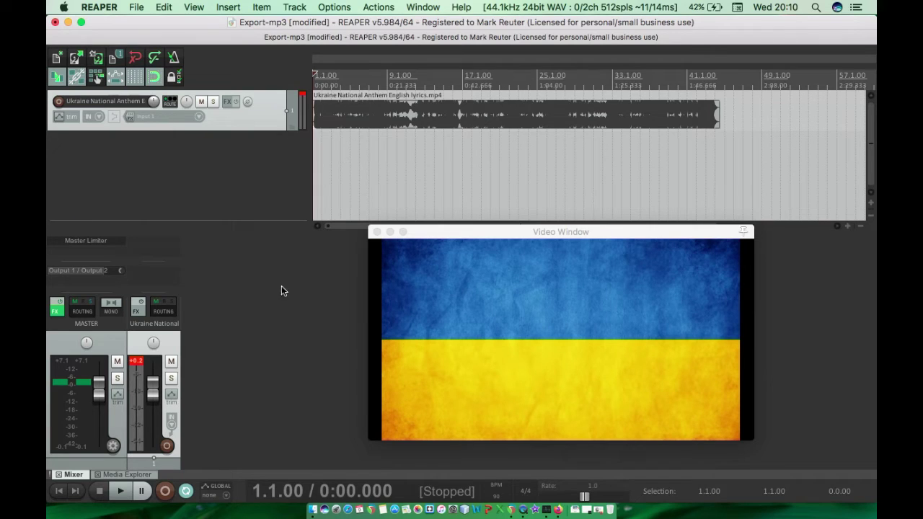
key("space")
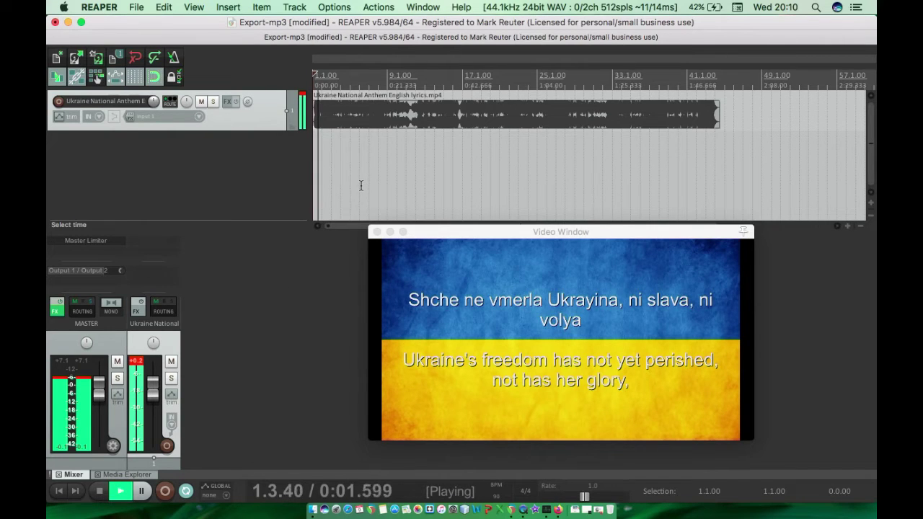
key("space")
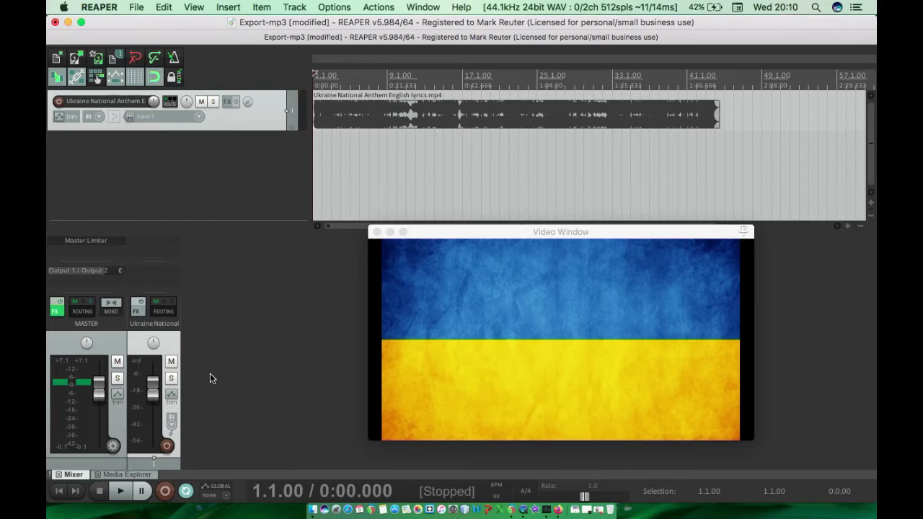
Play the clip from 5.1.00 (0:10.666) and slightly lower the anthem track's volume to stop it clipping
left_click(351, 149)
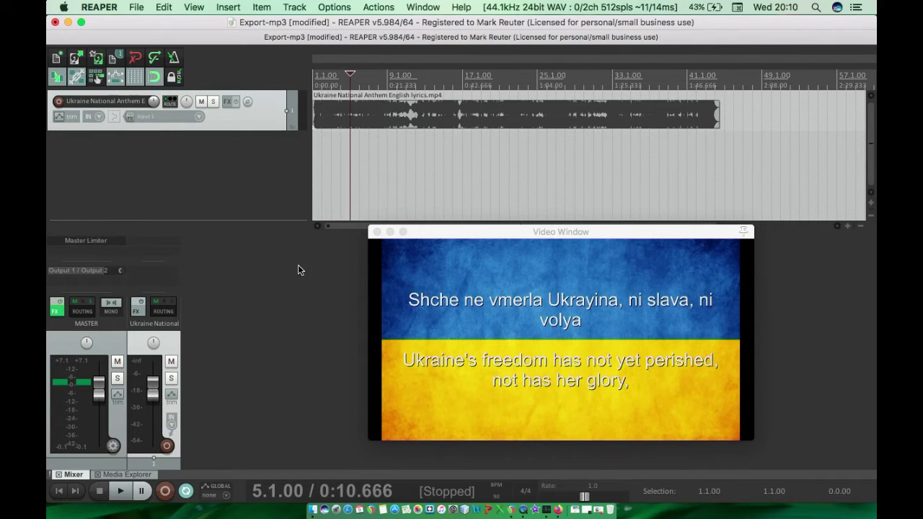
key("space")
left_click_drag(152, 389, 152, 396)
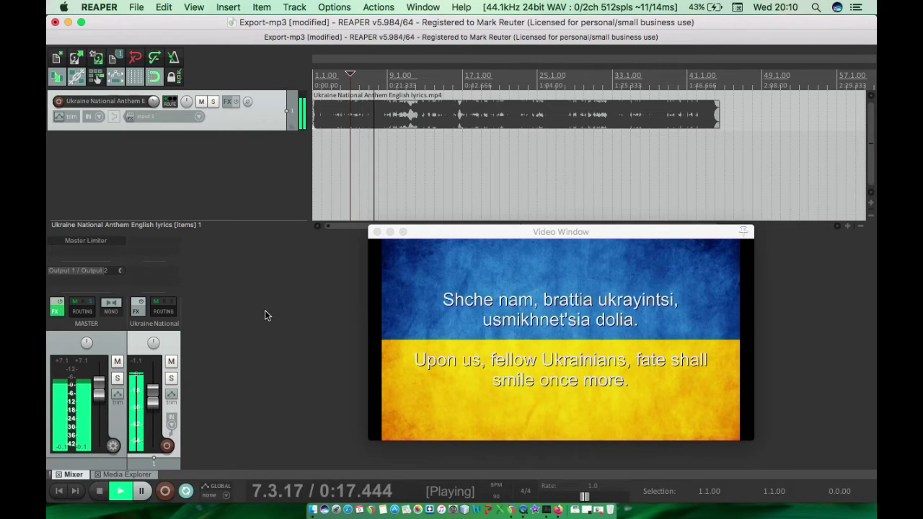
key("space")
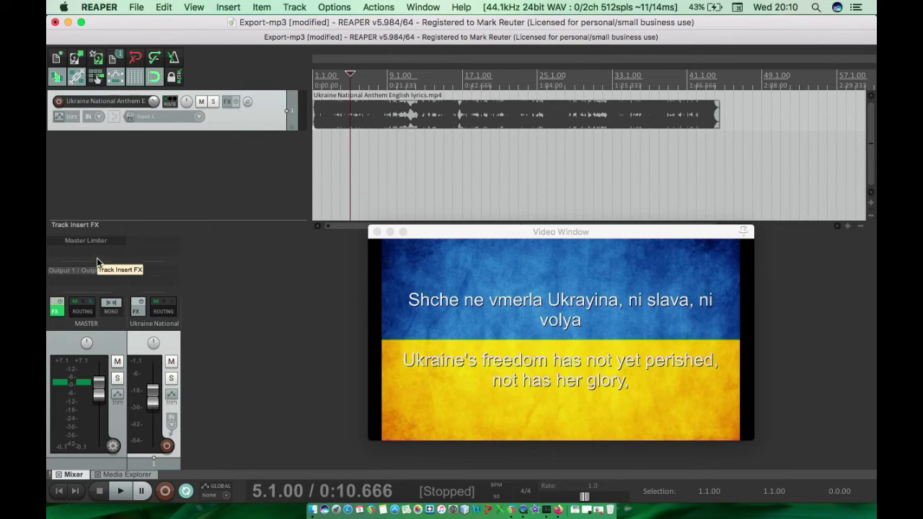
Search all plugins for "meter" and add JS: VU Meter to the master track
double_click(163, 252)
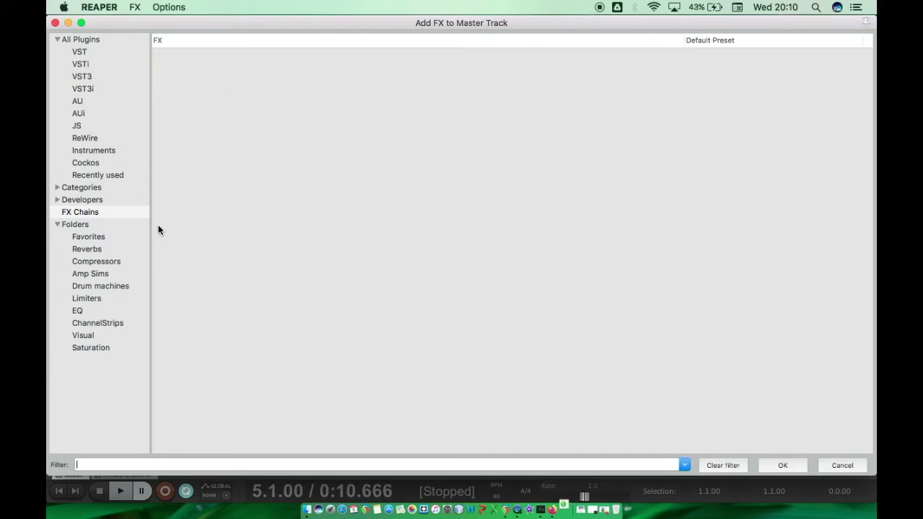
left_click(80, 40)
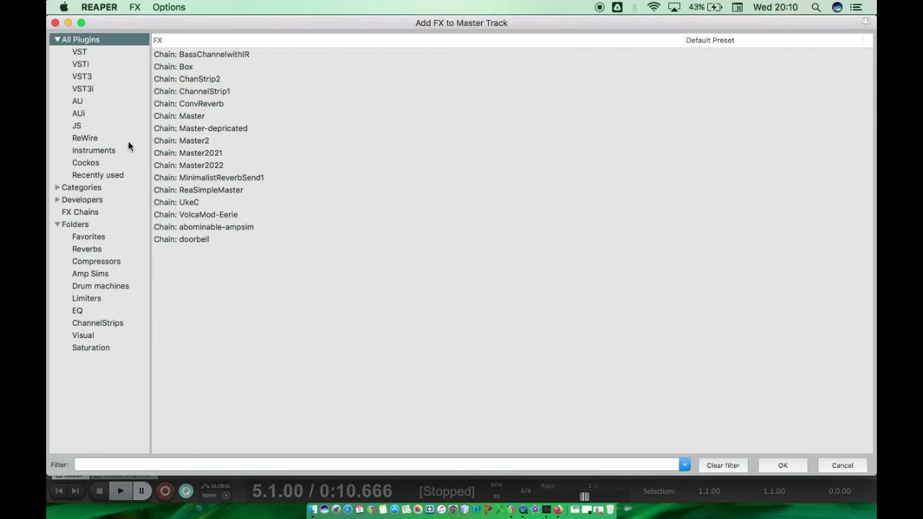
type("meter")
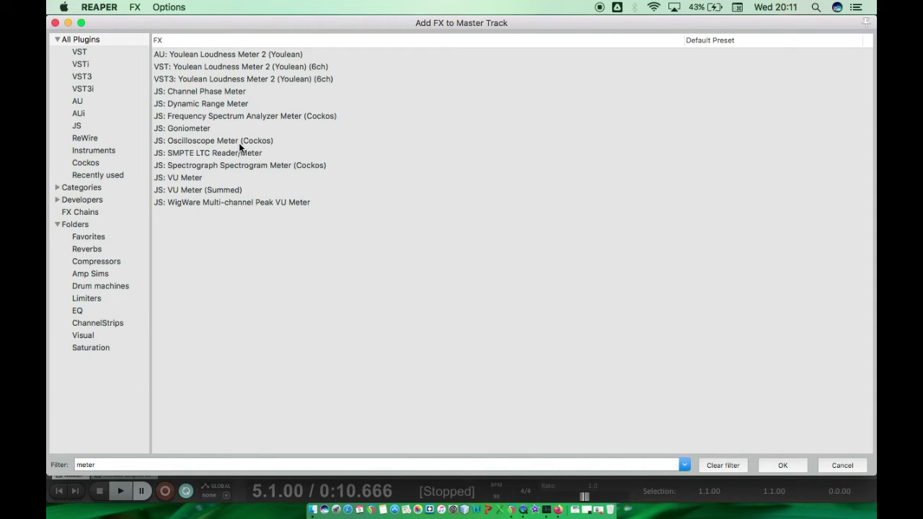
double_click(173, 177)
Play the project while watching the master track's VU Meter, stop playback and close the meter window
key("space")
left_click_drag(180, 44, 328, 49)
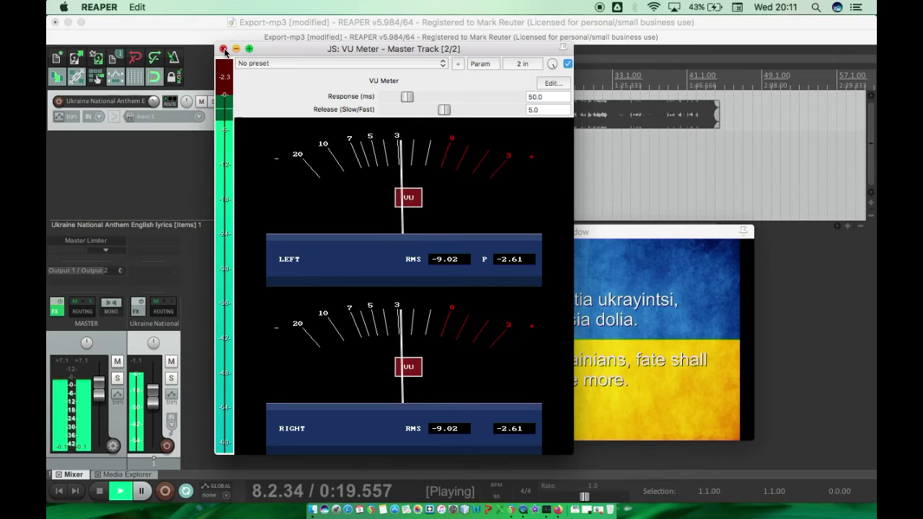
key("space")
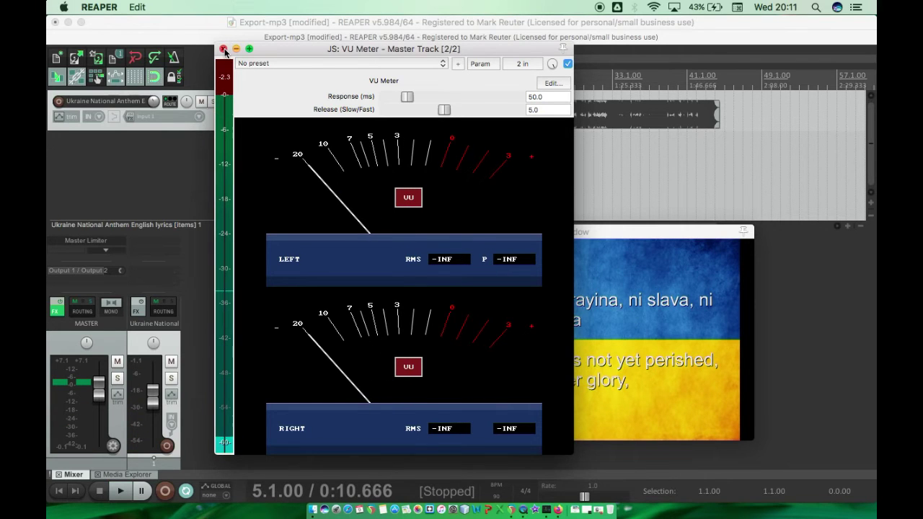
left_click(223, 49)
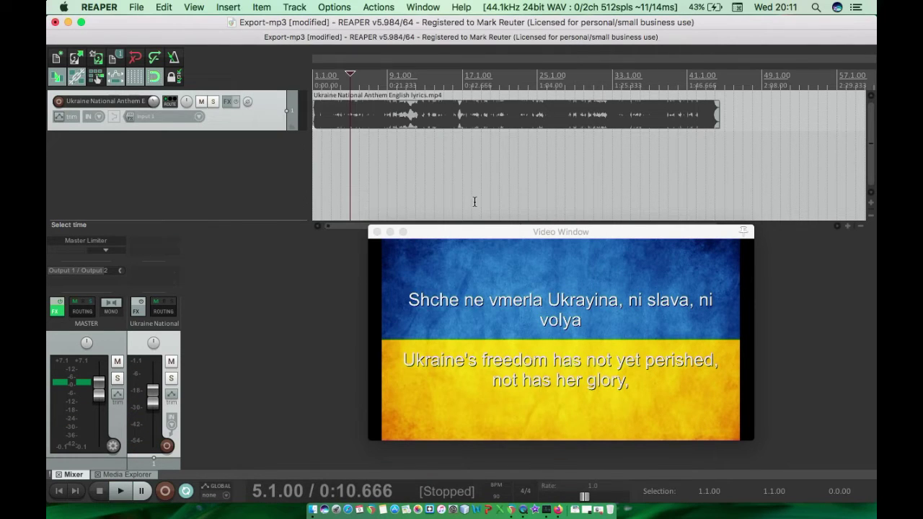
Select the anthem clip on the timeline and add it as a selected media item to the Batch File/Item Converter
key("Home")
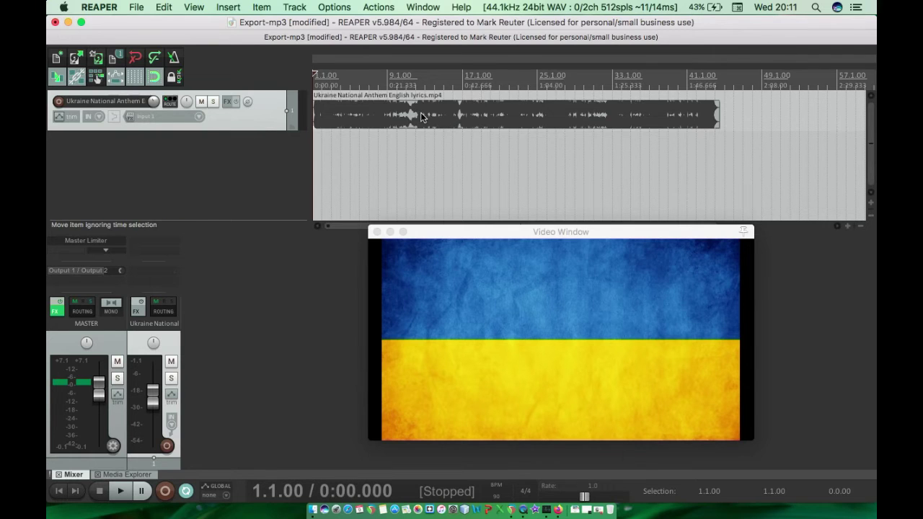
left_click(421, 112)
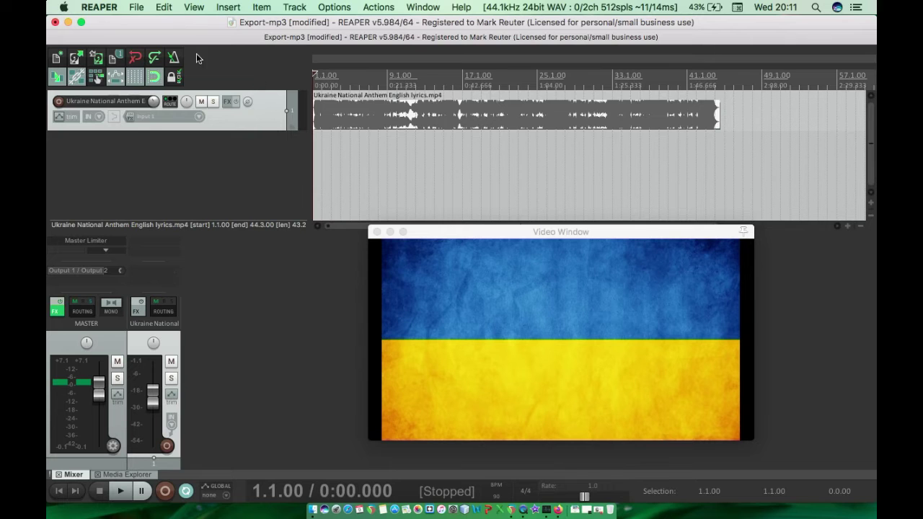
left_click(137, 7)
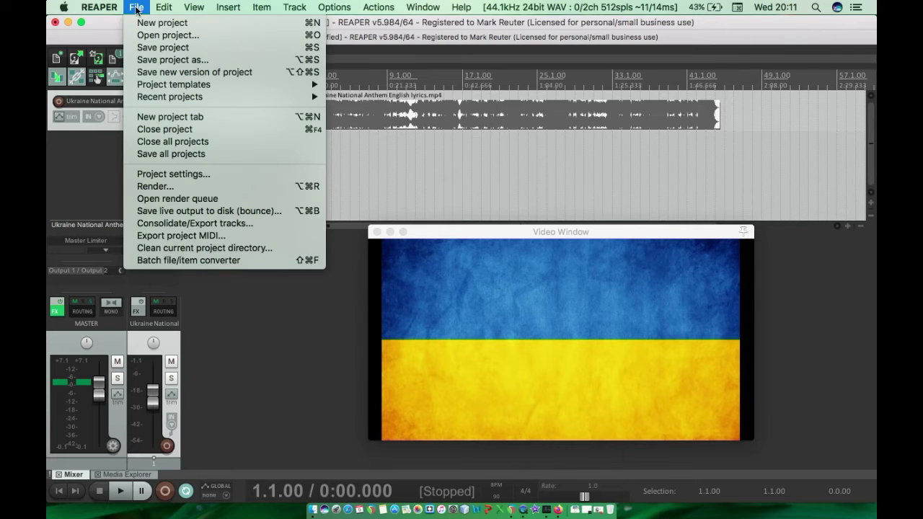
left_click(186, 265)
left_click(253, 185)
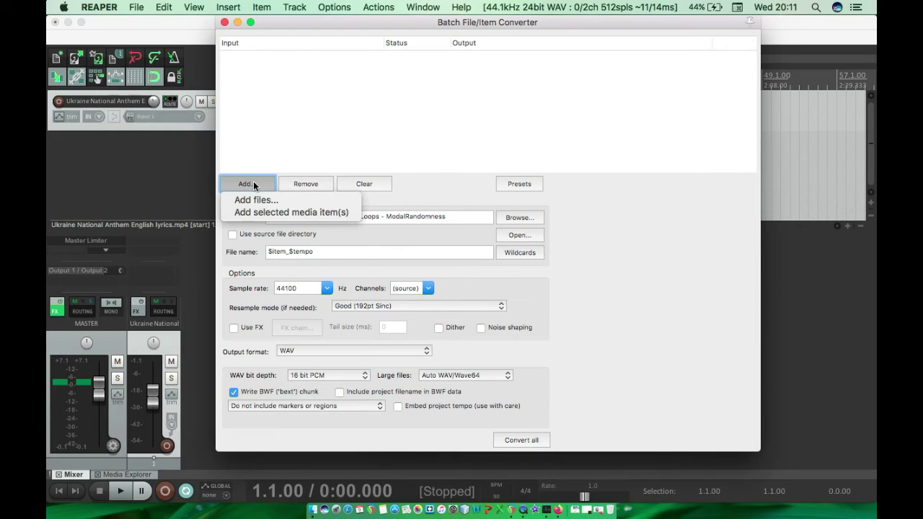
left_click(288, 212)
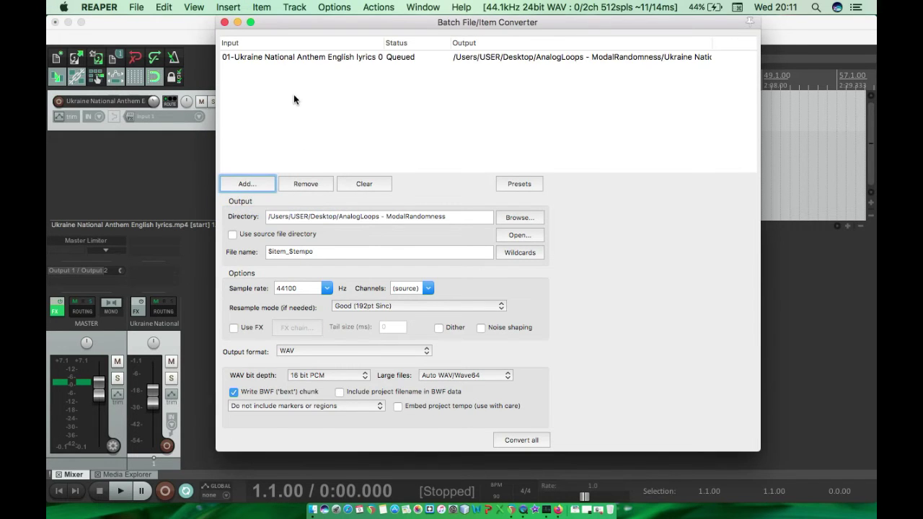
Set the converter's output directory to the Desktop and shorten the output file name pattern to $item
left_click(526, 217)
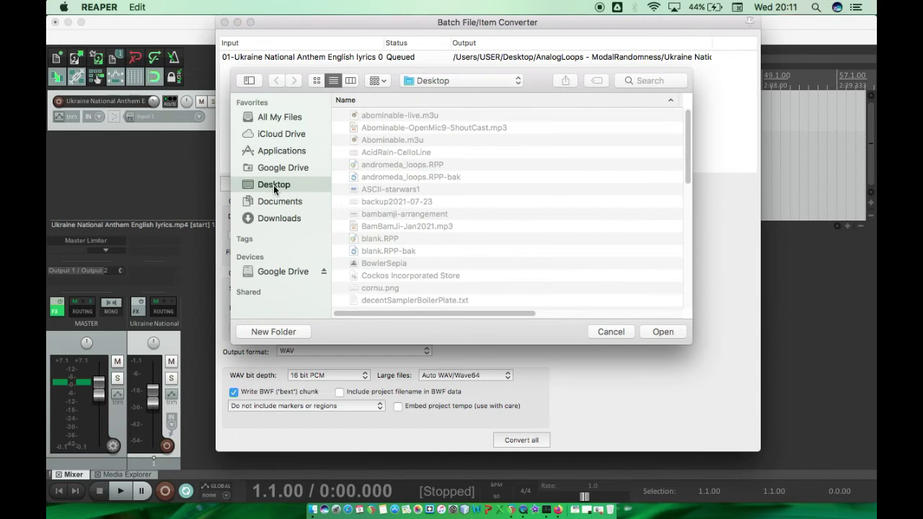
left_click(661, 332)
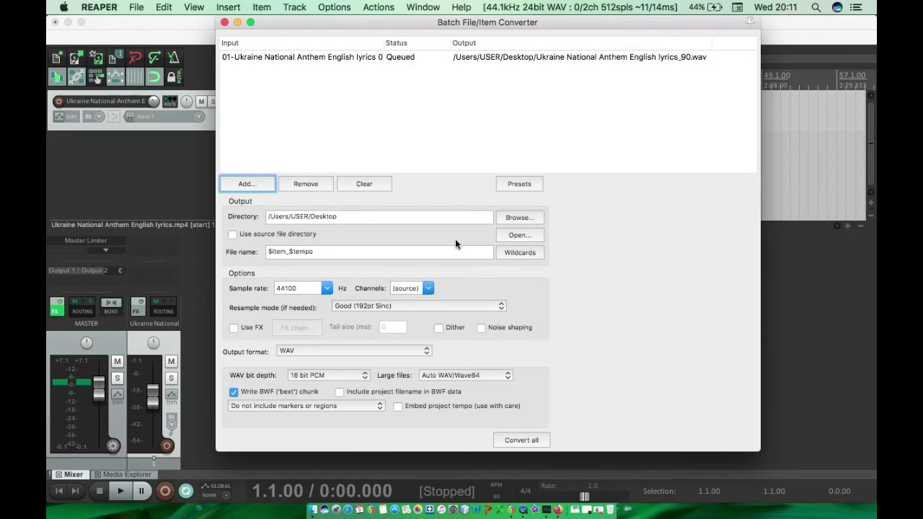
left_click(332, 253)
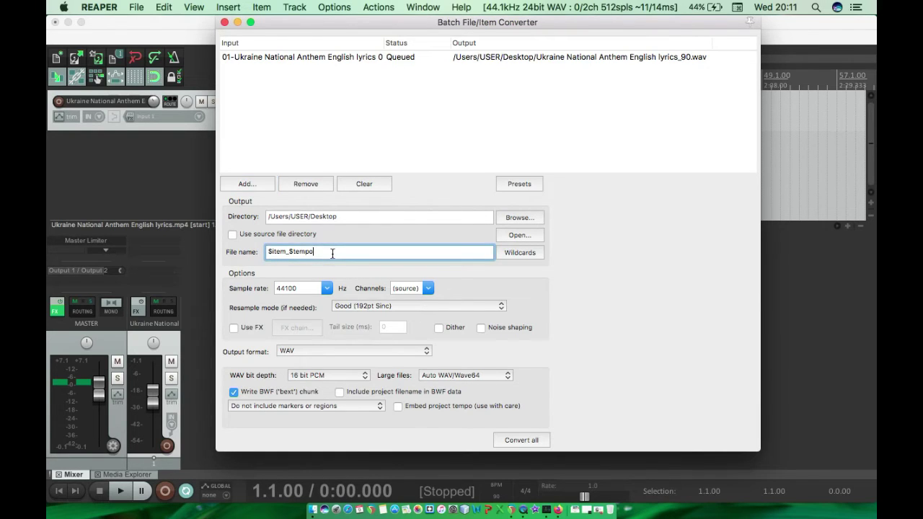
key("BackSpace")
key("BackSpace")
key("BackSpace")
key("BackSpace")
key("BackSpace")
key("BackSpace")
key("BackSpace")
Convert the queued item to MP3 (encoder by LAME project) and close the converter
left_click(304, 351)
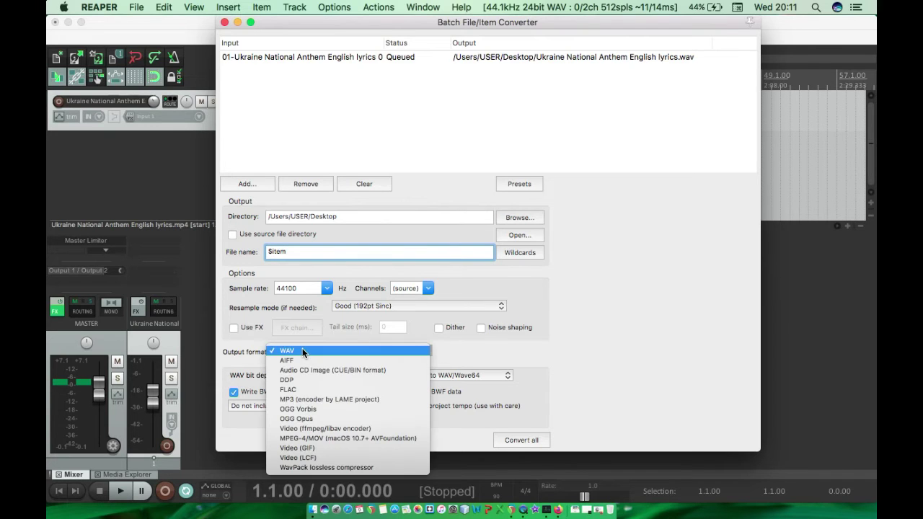
left_click(302, 398)
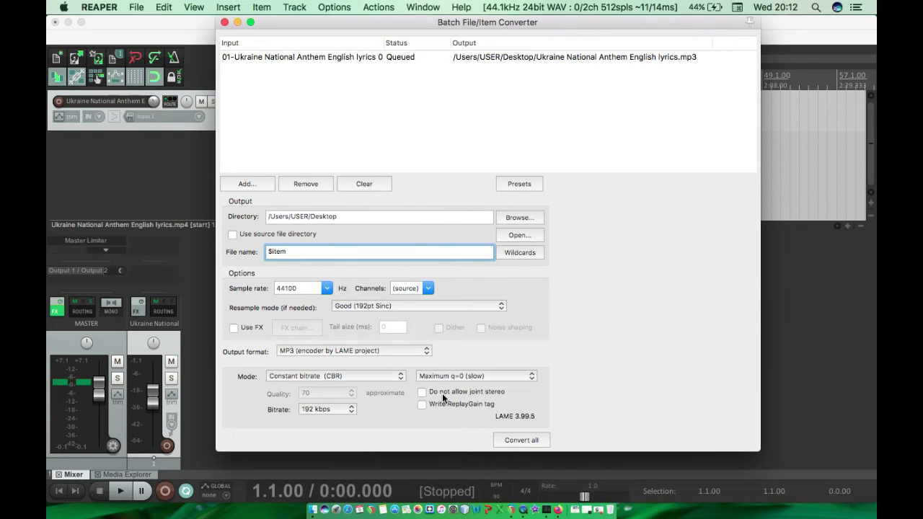
left_click(526, 440)
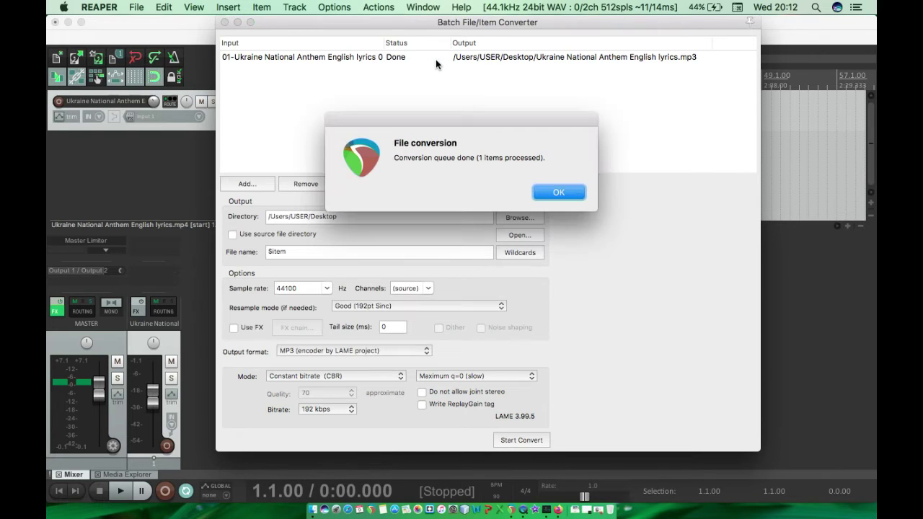
left_click(556, 193)
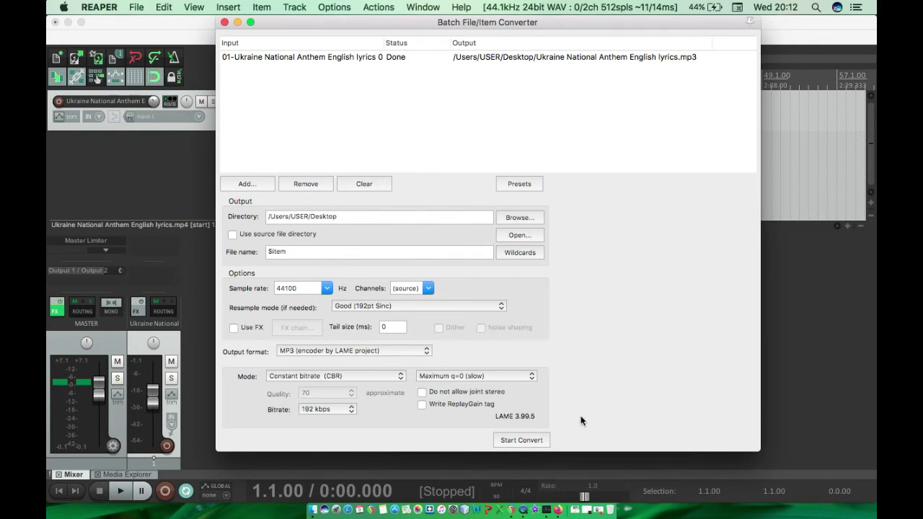
left_click(226, 23)
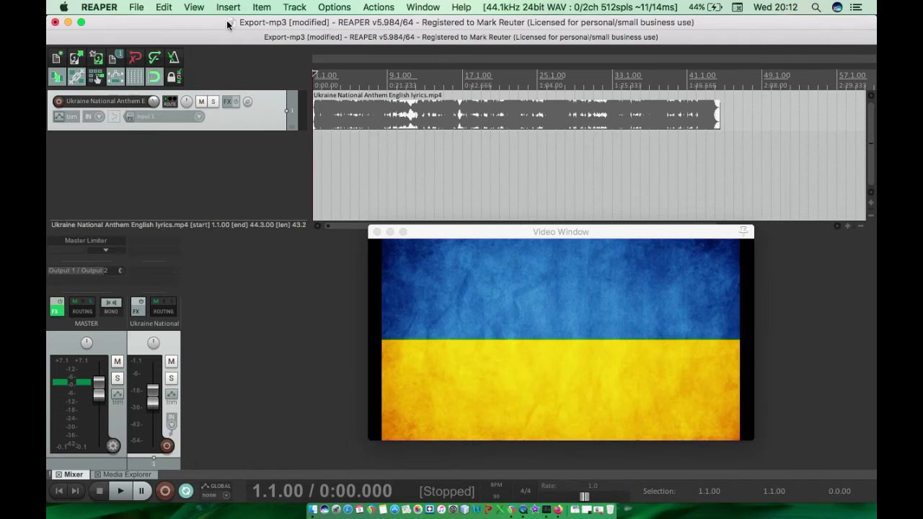
Close the Video Window and list the Desktop files in the Media Explorer by date, newest first
left_click(565, 173)
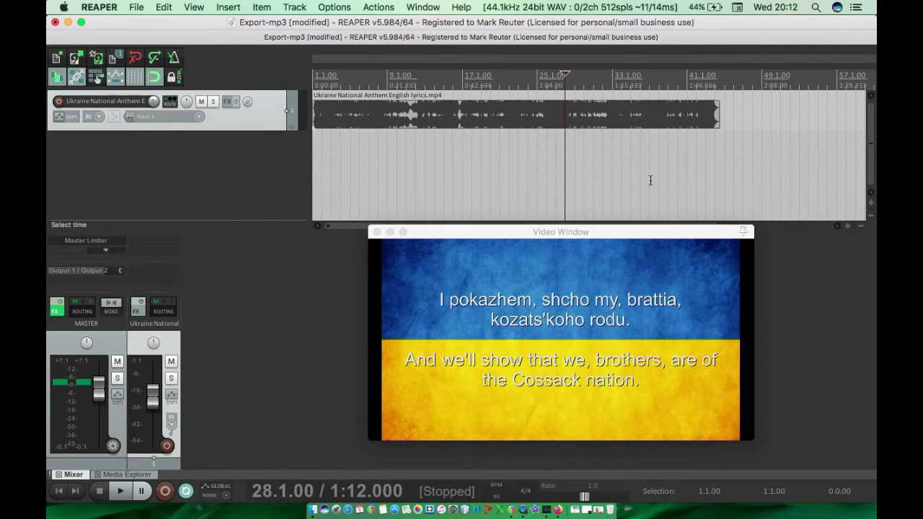
left_click(727, 167)
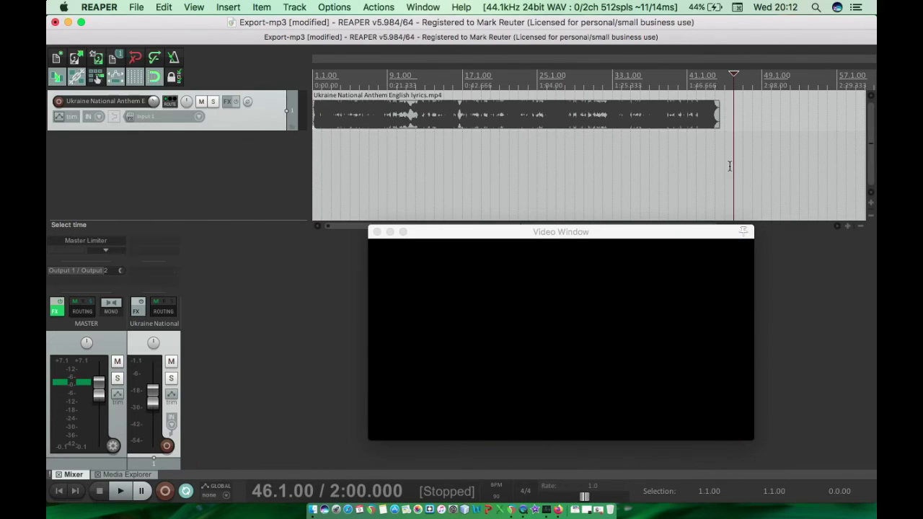
left_click(135, 476)
left_click(66, 314)
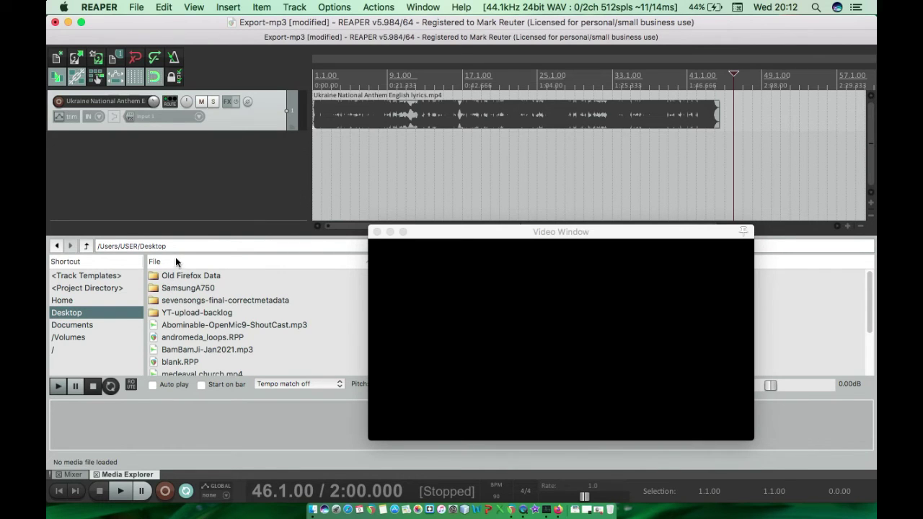
left_click(377, 231)
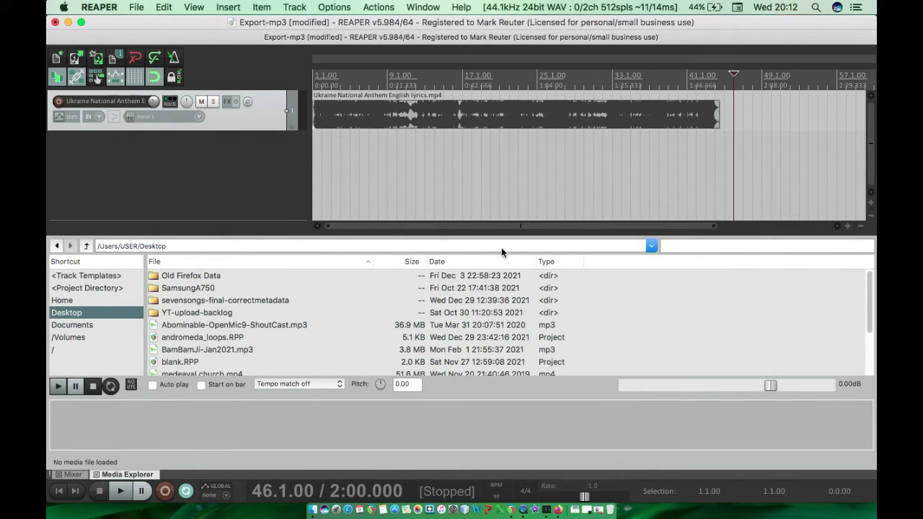
left_click(446, 262)
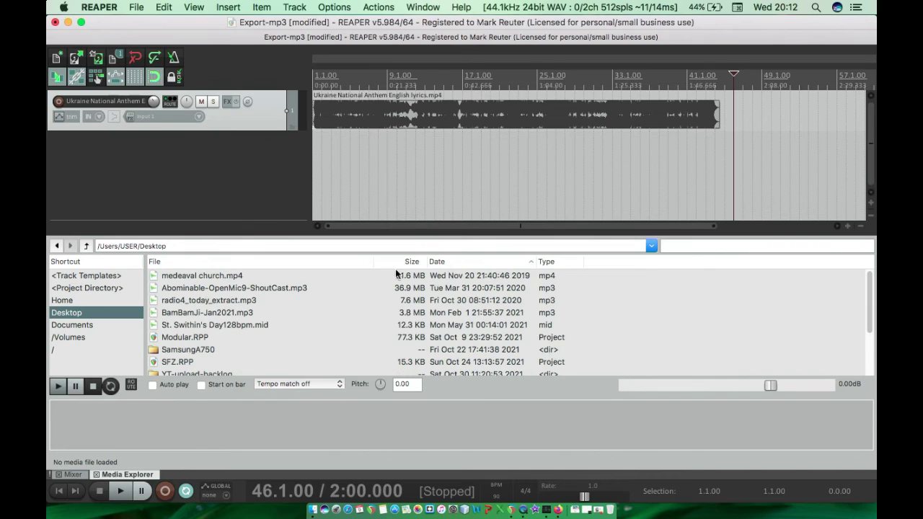
left_click(469, 263)
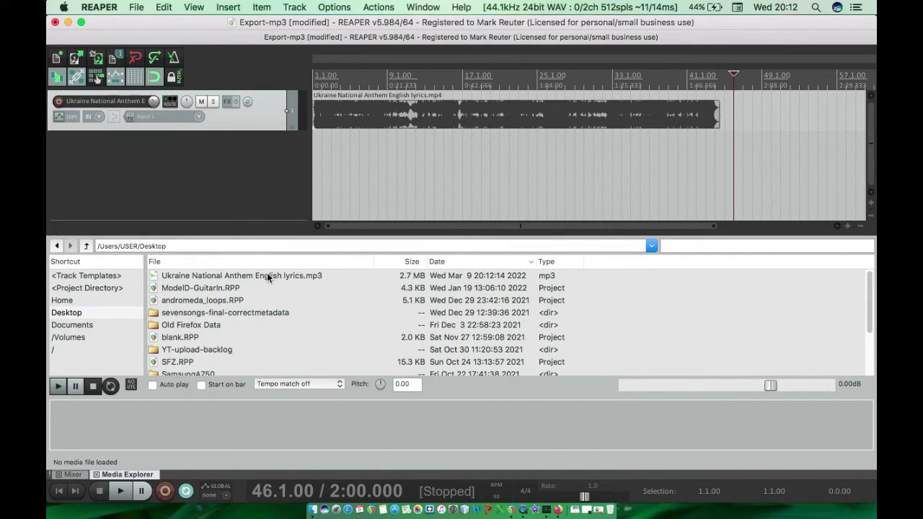
Insert Ukraine National Anthem English lyrics.mp3 from the Desktop onto a new track at 46.1.00 and inspect its waveform
left_click(185, 276)
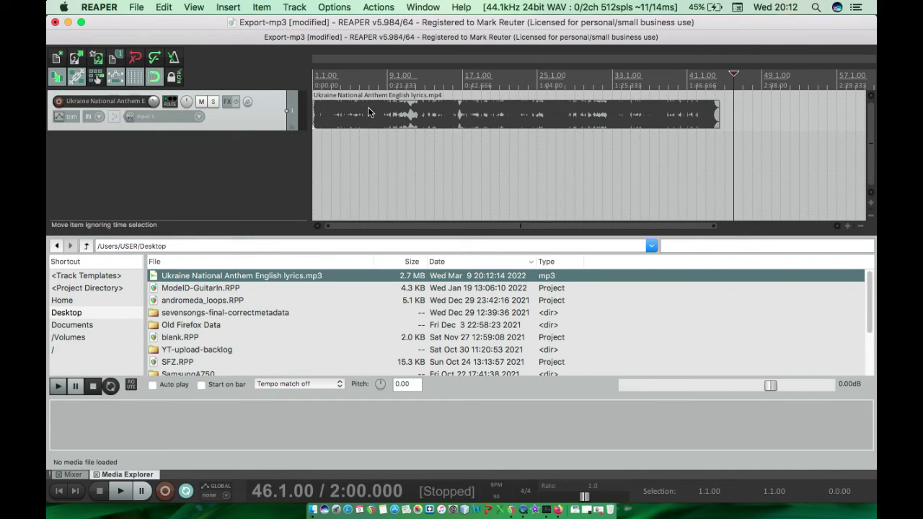
left_click_drag(203, 276, 737, 179)
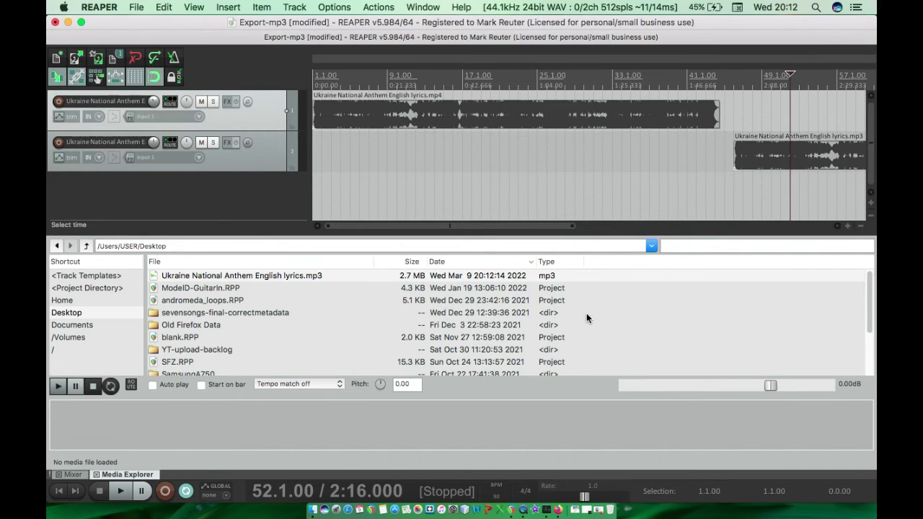
left_click_drag(478, 226, 308, 222)
left_click_drag(403, 226, 622, 251)
left_click(454, 201)
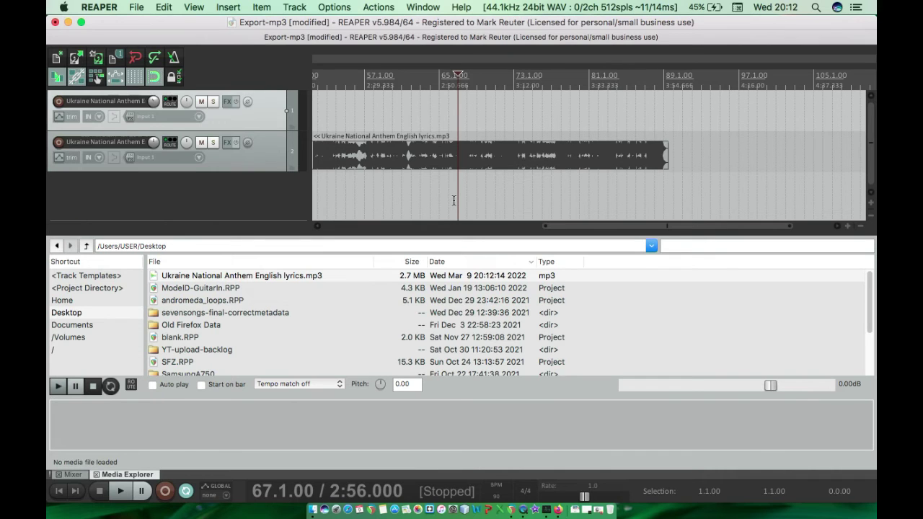
left_click(256, 157)
key("Delete")
left_click(511, 192)
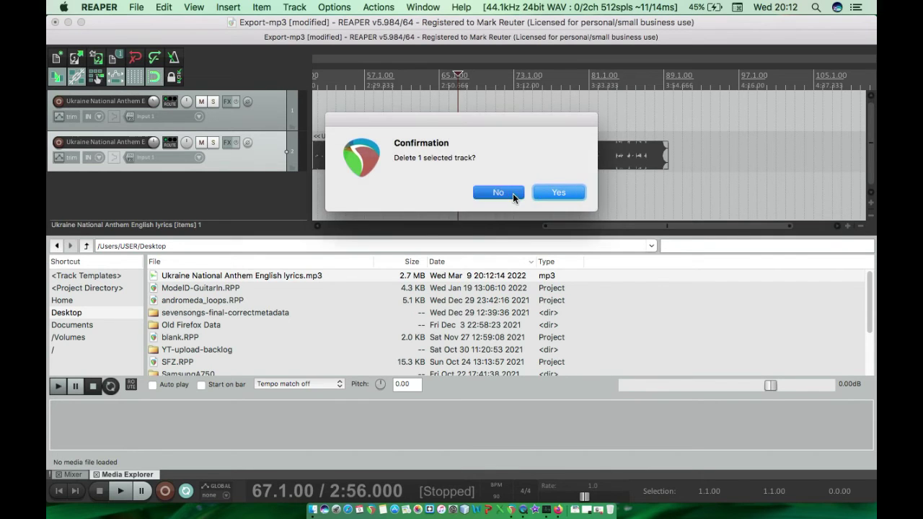
Duplicate the track holding the converted MP3 and remove the duplicate again
left_click_drag(552, 227, 433, 227)
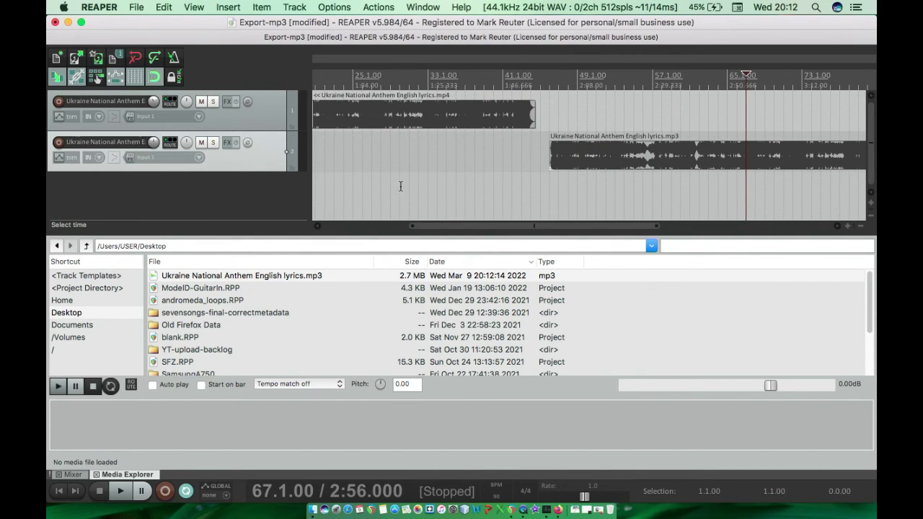
right_click(246, 154)
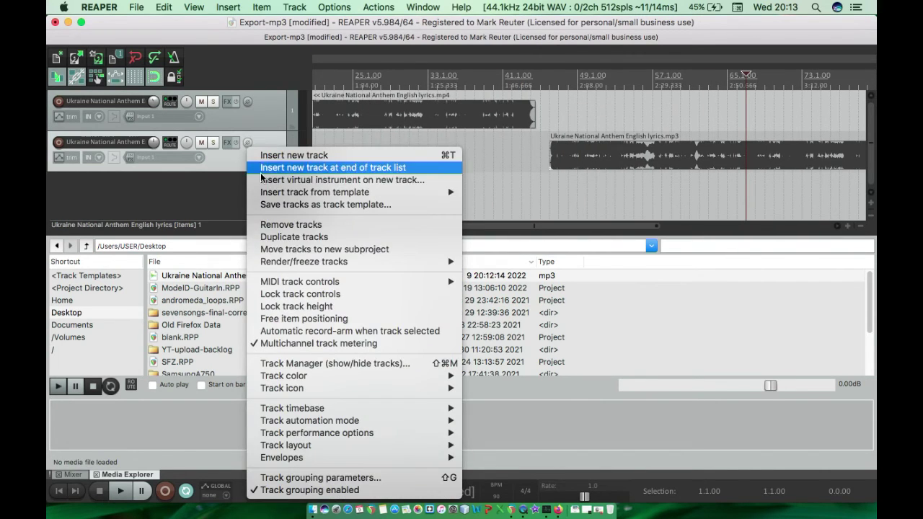
left_click(270, 234)
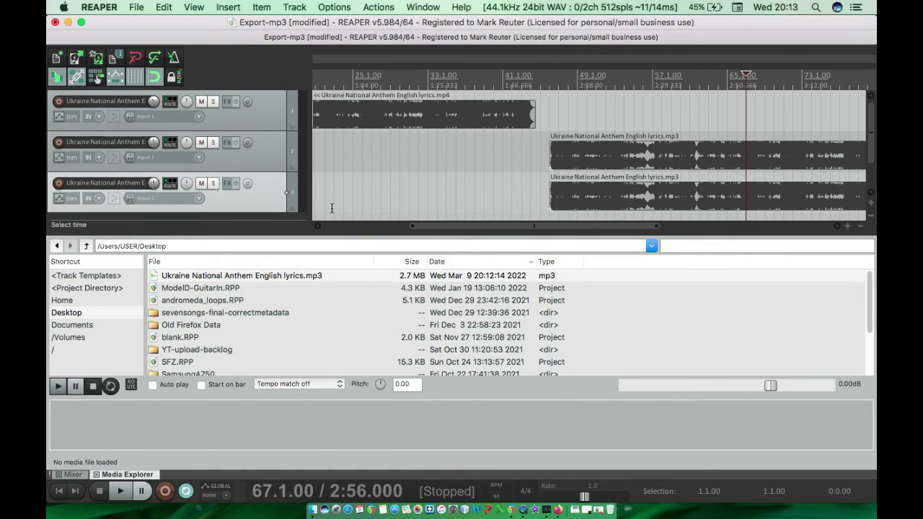
right_click(272, 196)
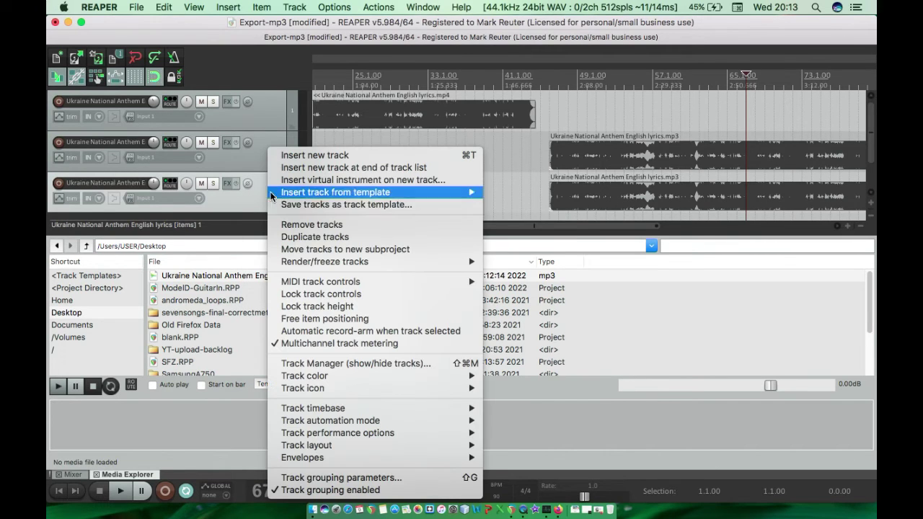
left_click(296, 224)
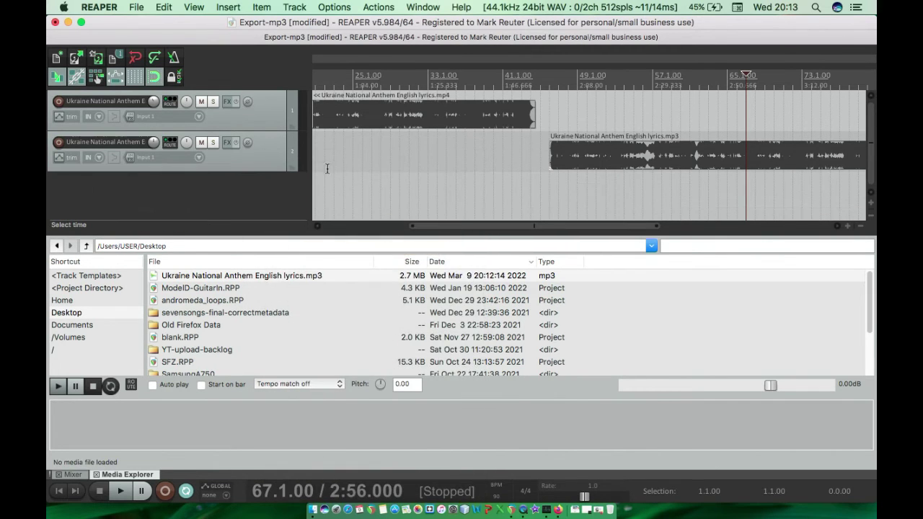
Remove the track holding the converted MP3 and return the edit cursor to the project start
right_click(268, 156)
left_click(311, 227)
key("Home")
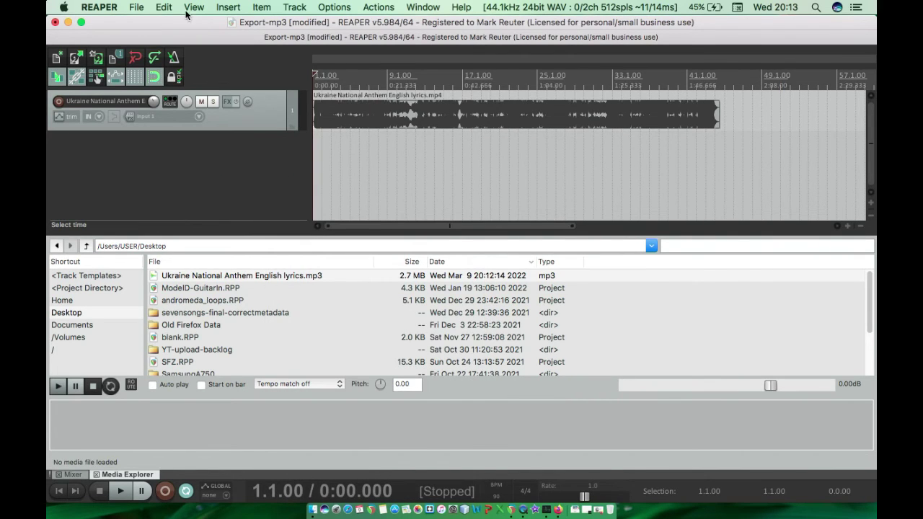
Render the entire project's master mix to a file named export in MP3 (encoder by LAME project) format
left_click(136, 8)
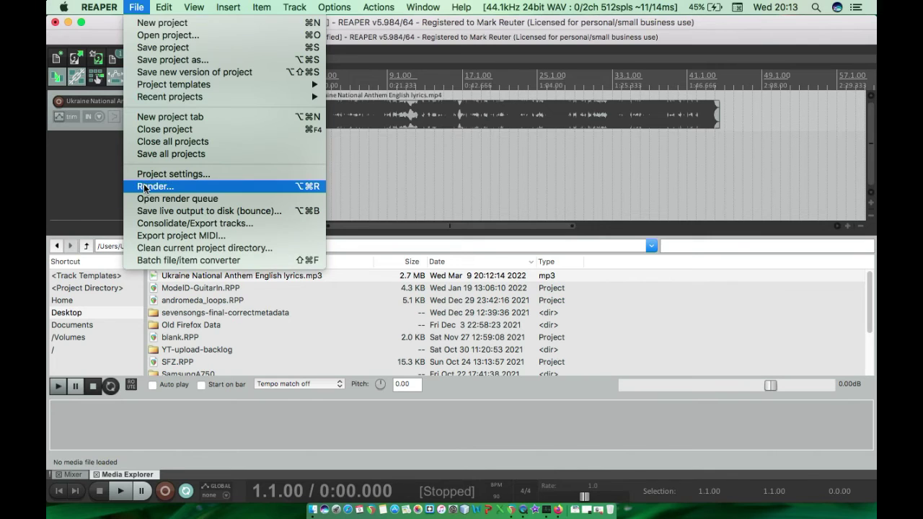
left_click(148, 186)
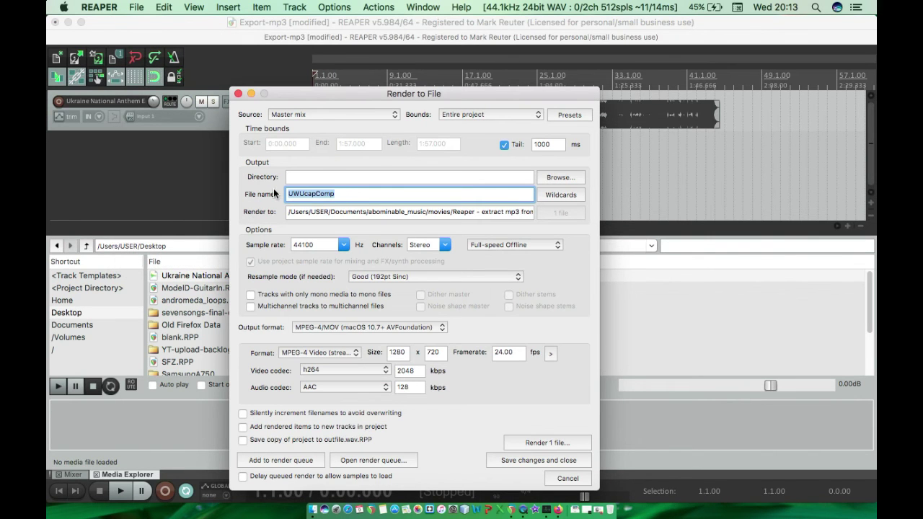
key("BackSpace")
left_click(342, 324)
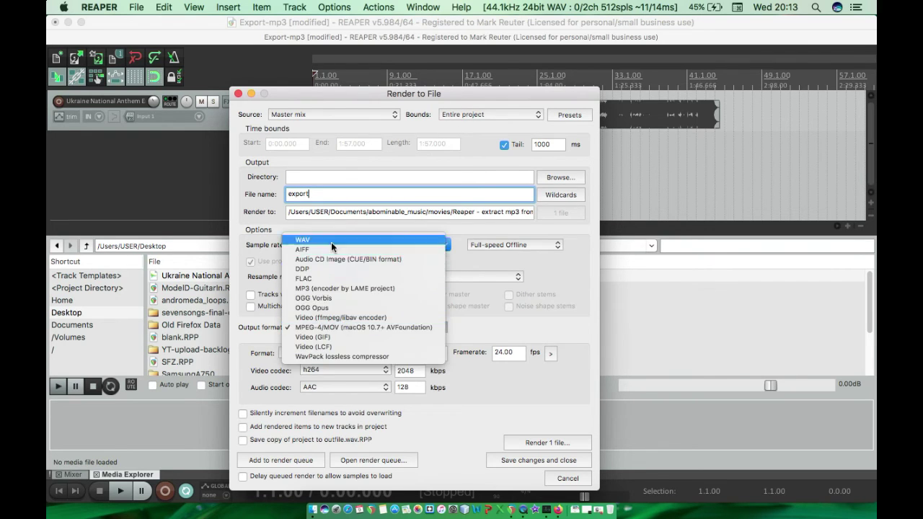
left_click(344, 288)
left_click(539, 443)
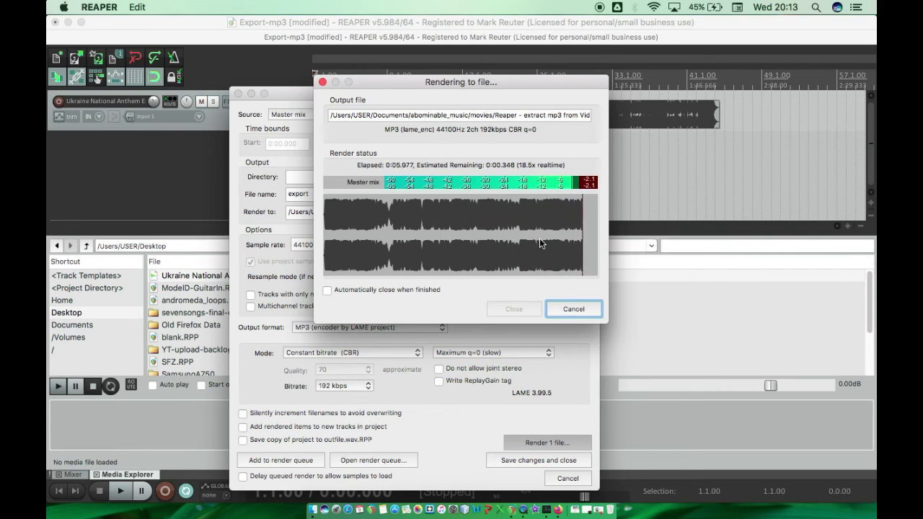
left_click(509, 311)
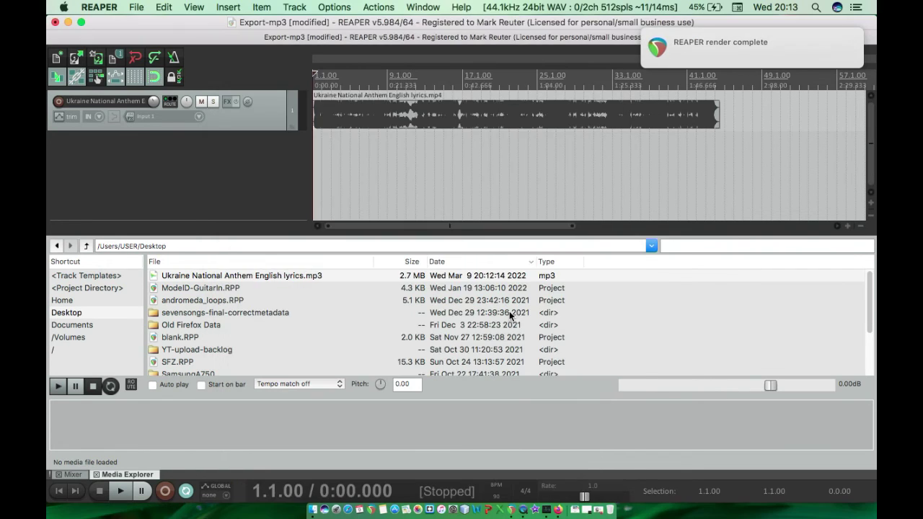
left_click(527, 158)
scroll(536, 161, "down", 3)
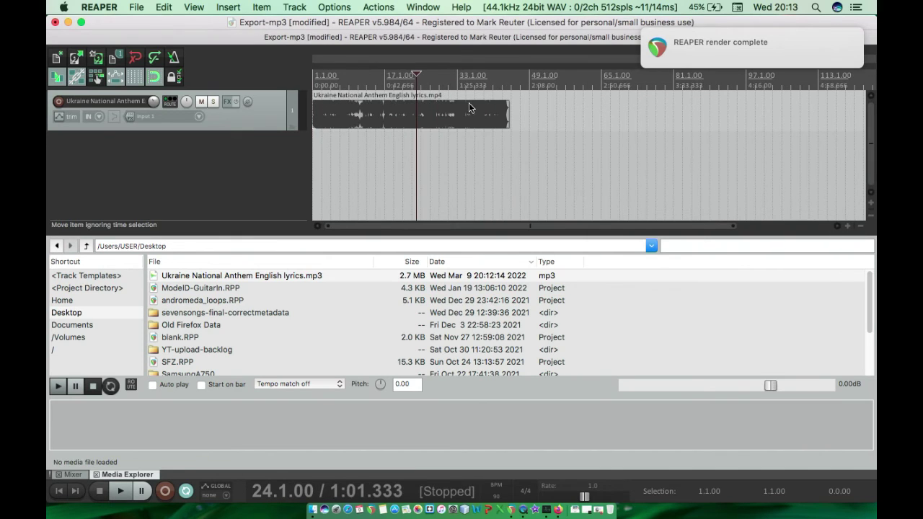
Split the Ukraine National Anthem item into five pieces at 31.1.00, 37.1.00, about bar 13, and 21.1.00
left_click(450, 148)
left_click(448, 124)
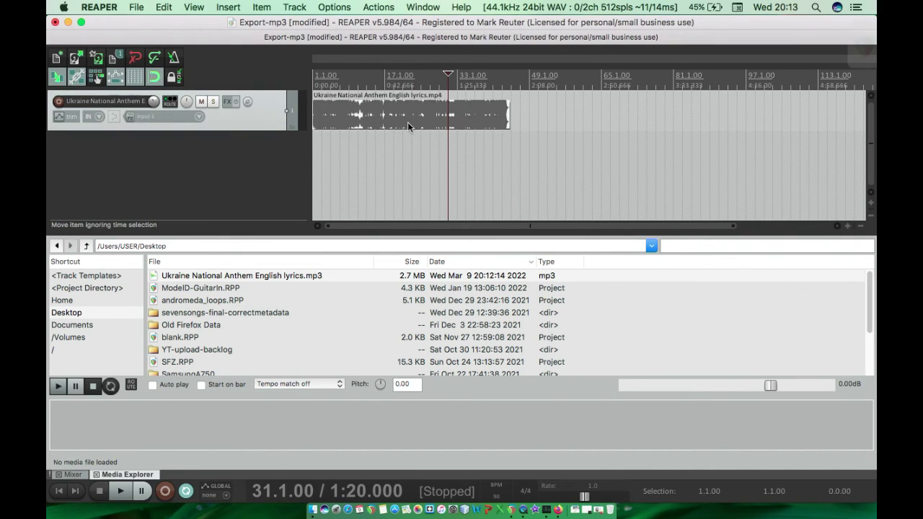
key("s")
left_click(475, 156)
key("s")
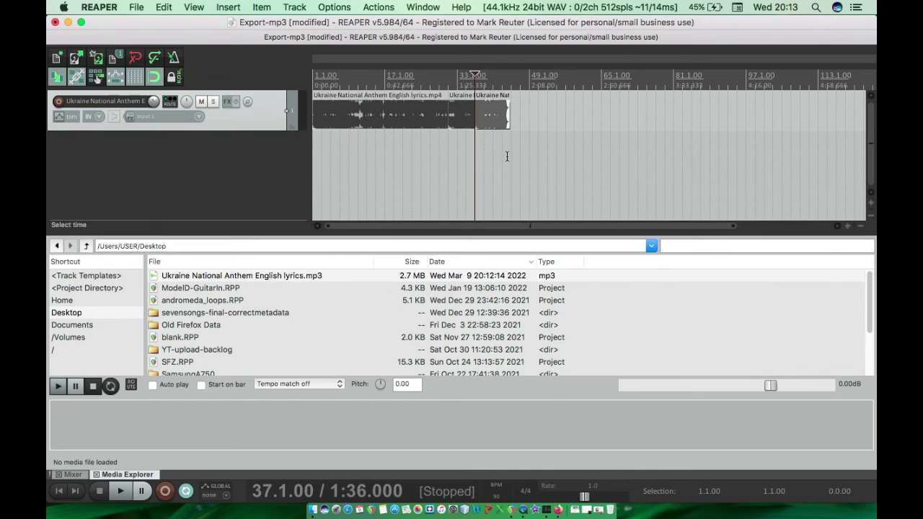
left_click(363, 151)
key("s")
left_click(401, 150)
key("s")
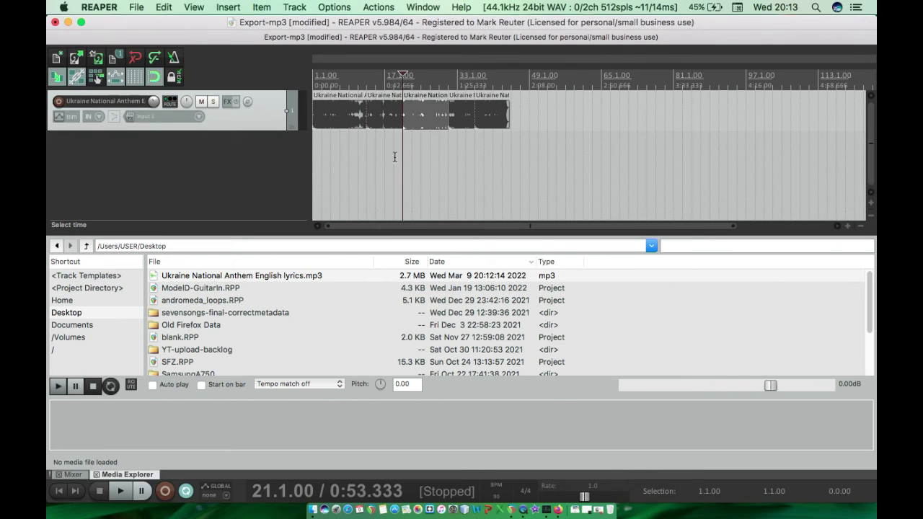
Space the five pieces apart, moving the first to about bar 3, the second to bar 53 and the fourth to bar 75, and select them all
left_click(373, 165)
left_click_drag(384, 115, 564, 119)
left_click_drag(461, 119, 660, 119)
left_click_drag(355, 128, 364, 117)
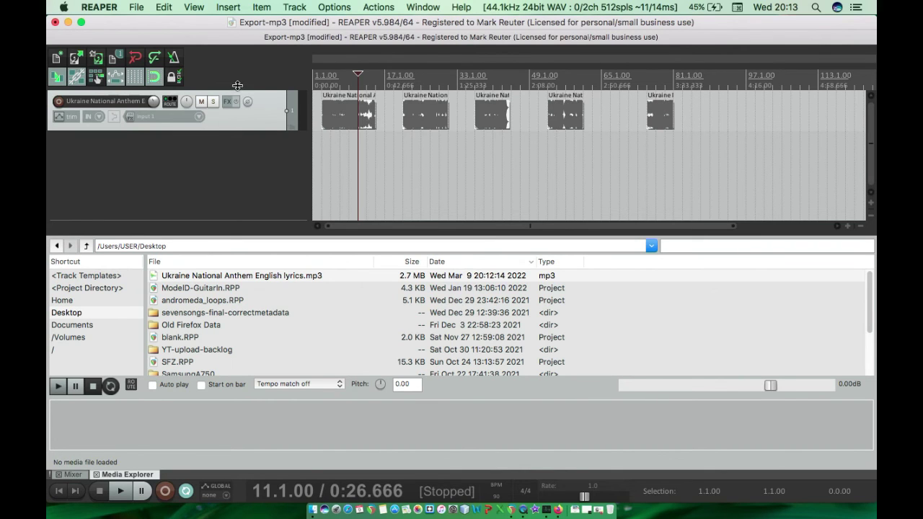
Replace the finished entry in the Batch File/Item Converter with the selected media items, then close the converter without converting
left_click(136, 8)
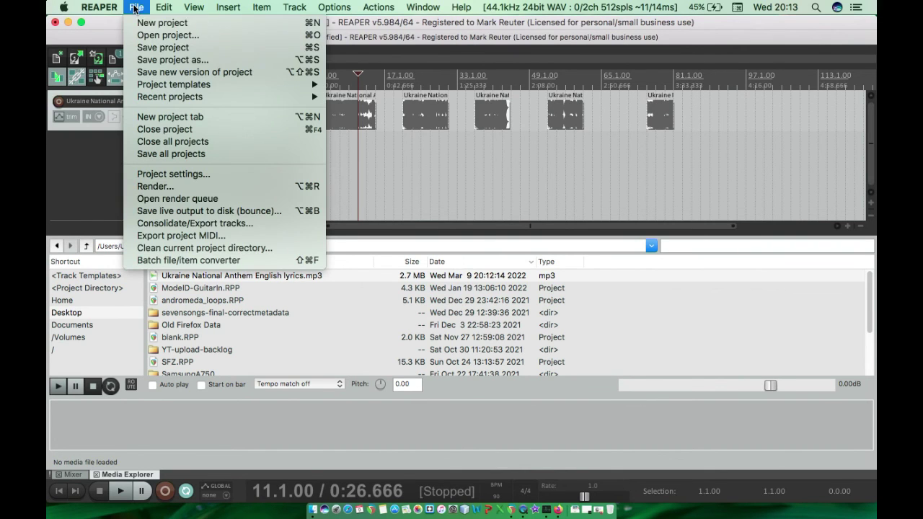
left_click(173, 260)
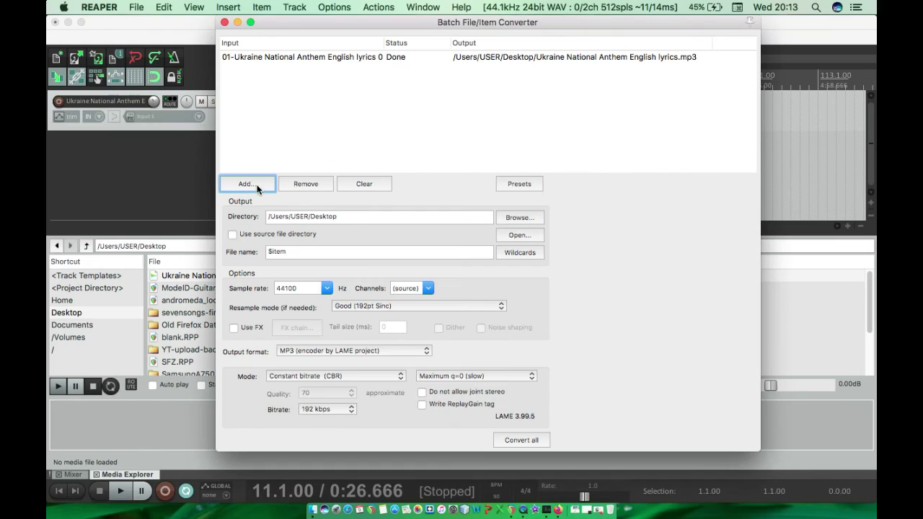
left_click(310, 57)
left_click(305, 184)
left_click(243, 186)
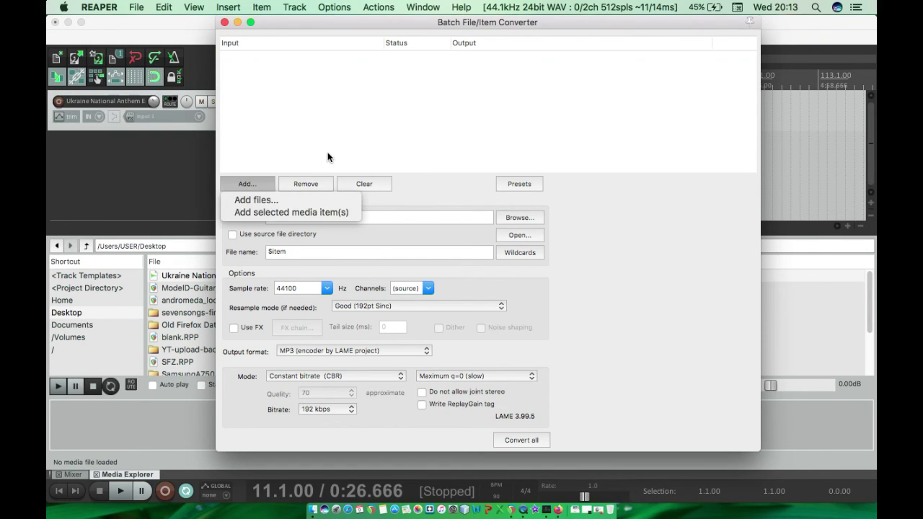
left_click(265, 212)
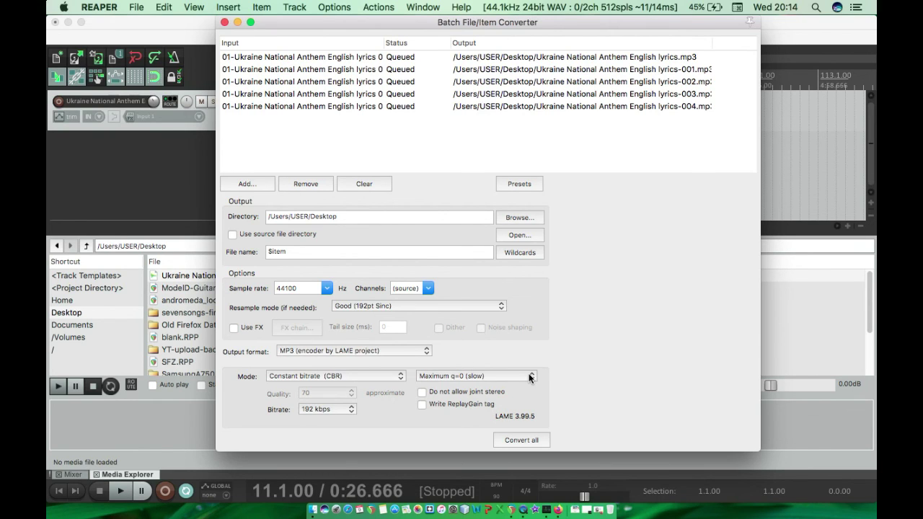
left_click(225, 22)
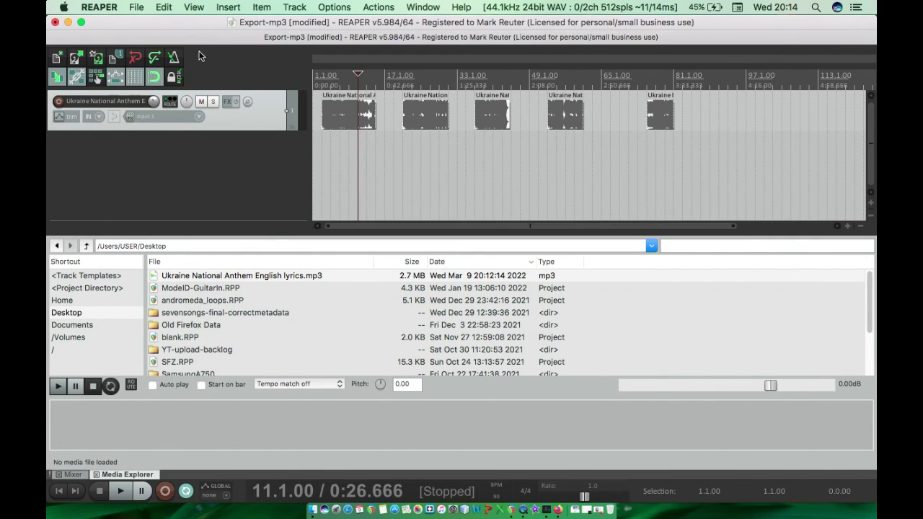